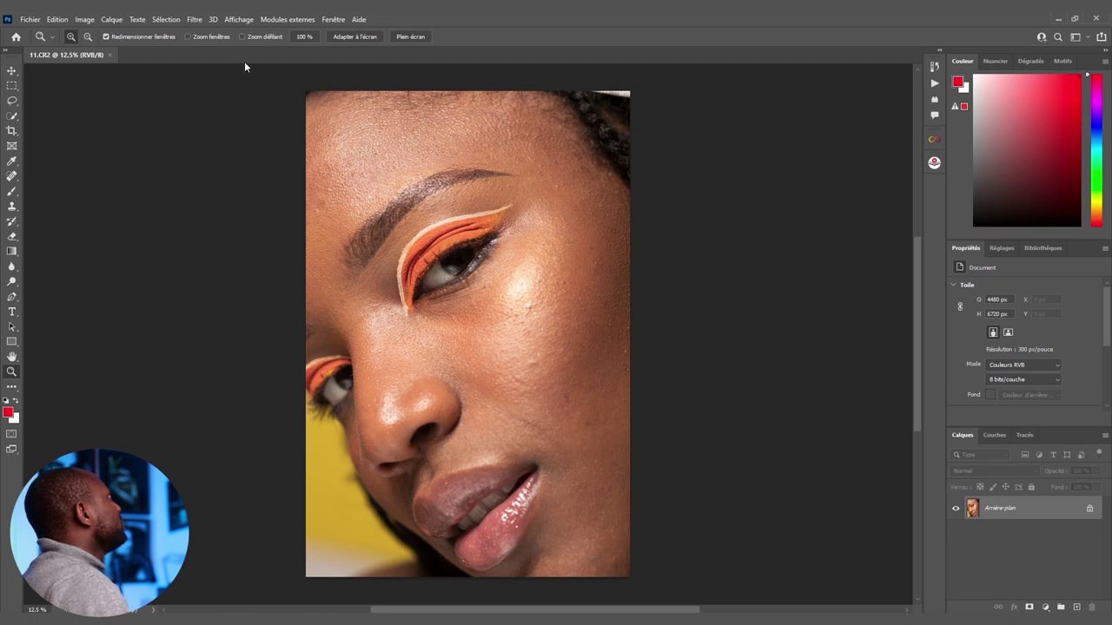
Set up a 100%-hardness painting brush and zoom in on the eye and eyebrow
left_click(11, 193)
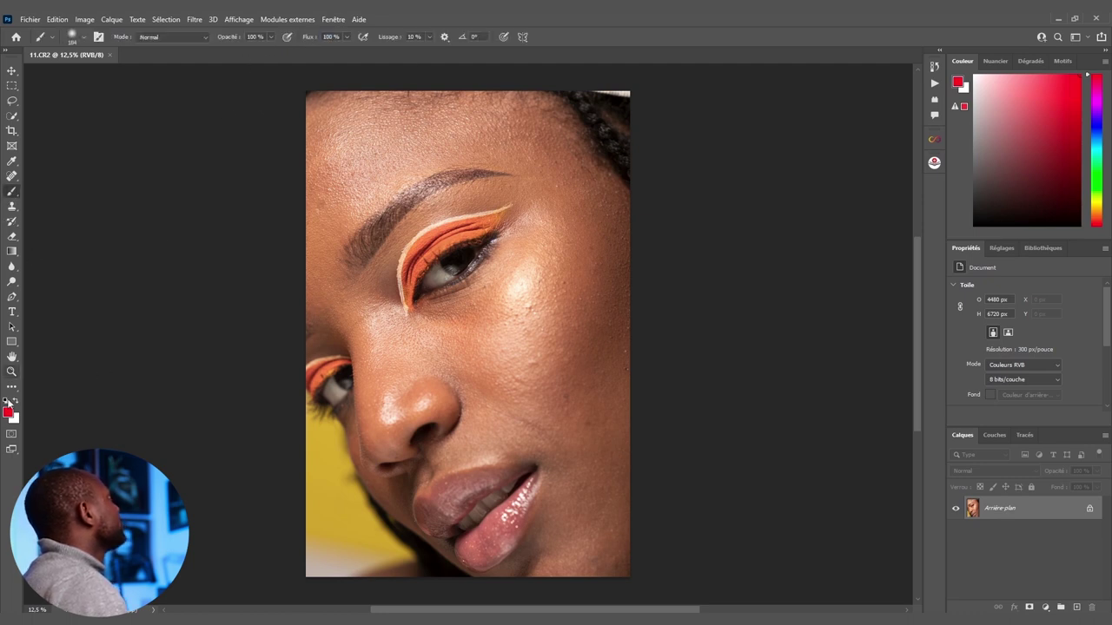
right_click(414, 287)
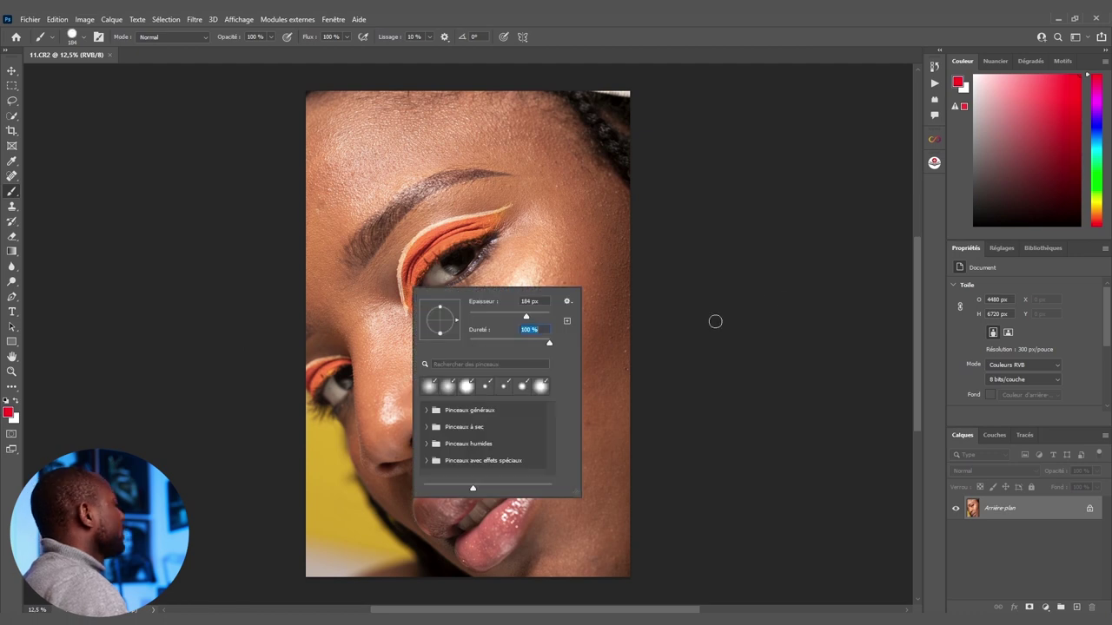
key("Return")
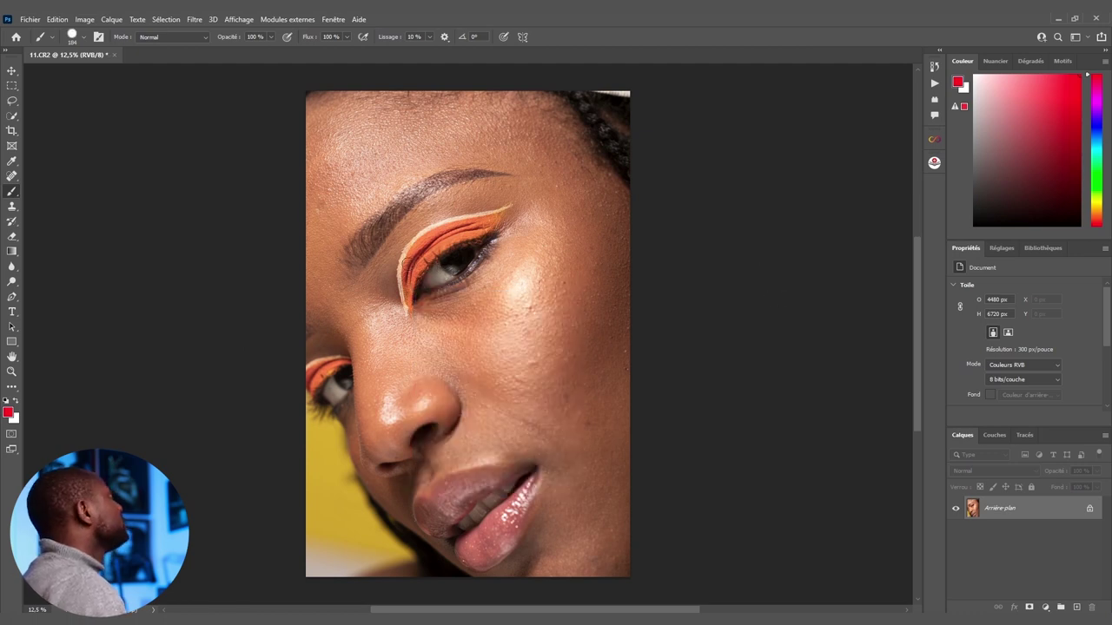
key("z")
left_click_drag(355, 251, 404, 266)
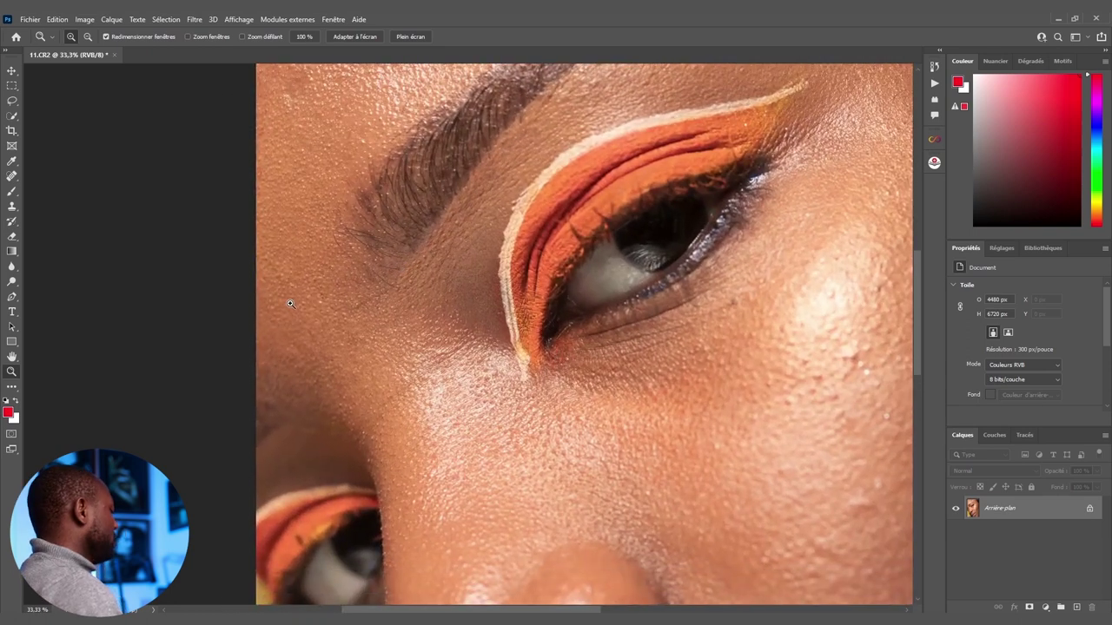
key("b")
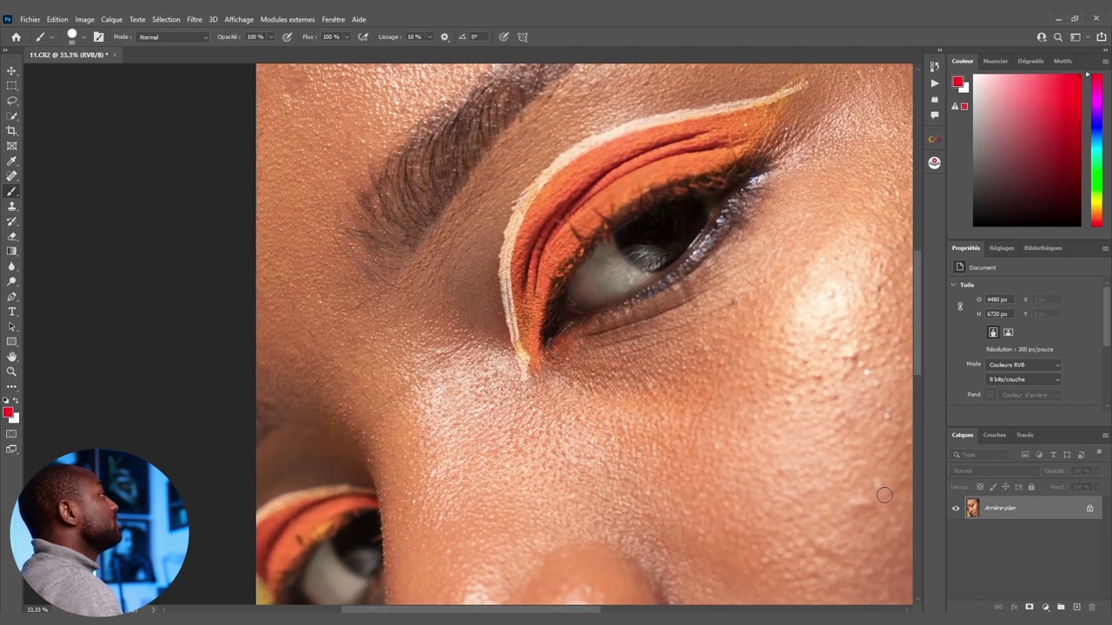
left_click(1077, 607)
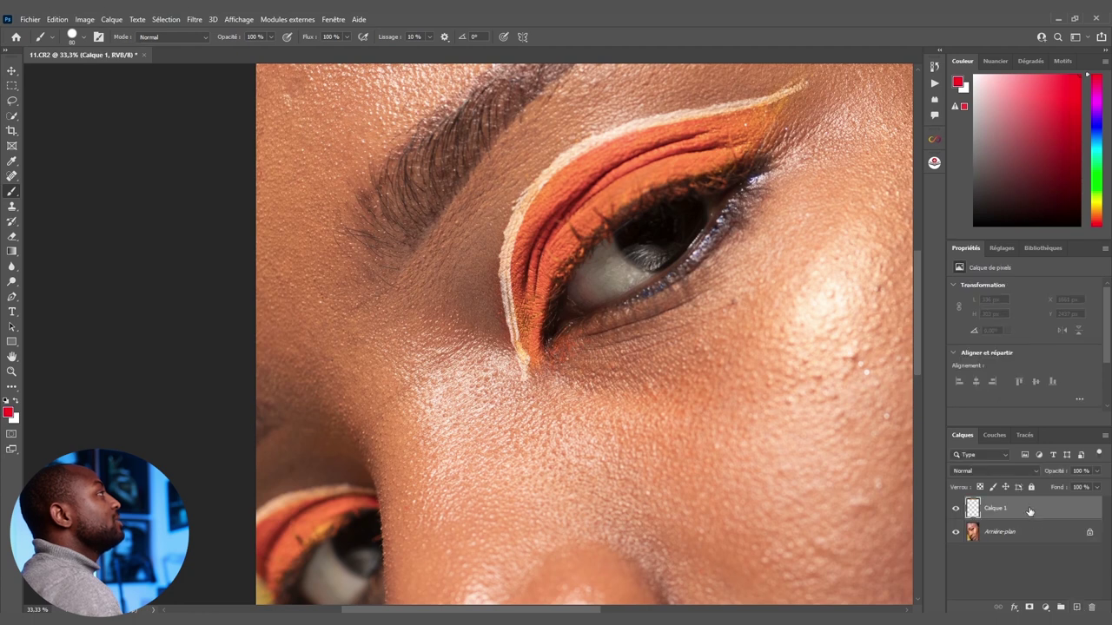
mouse_move(382, 154)
left_mouse_down()
mouse_move(398, 284)
mouse_move(445, 219)
mouse_move(383, 153)
left_mouse_up()
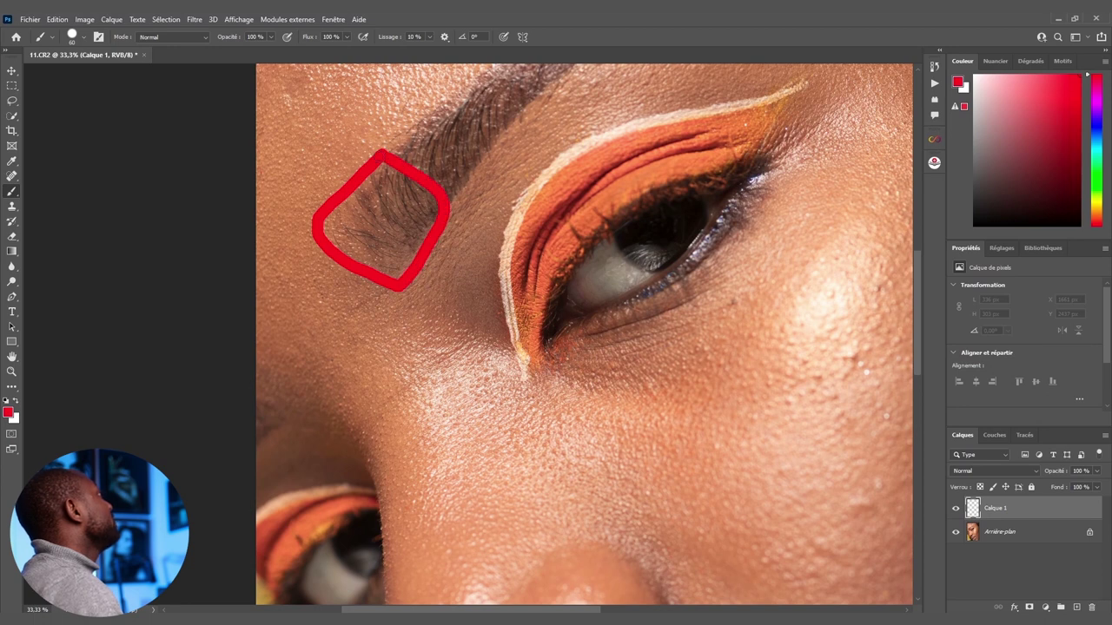
key("z")
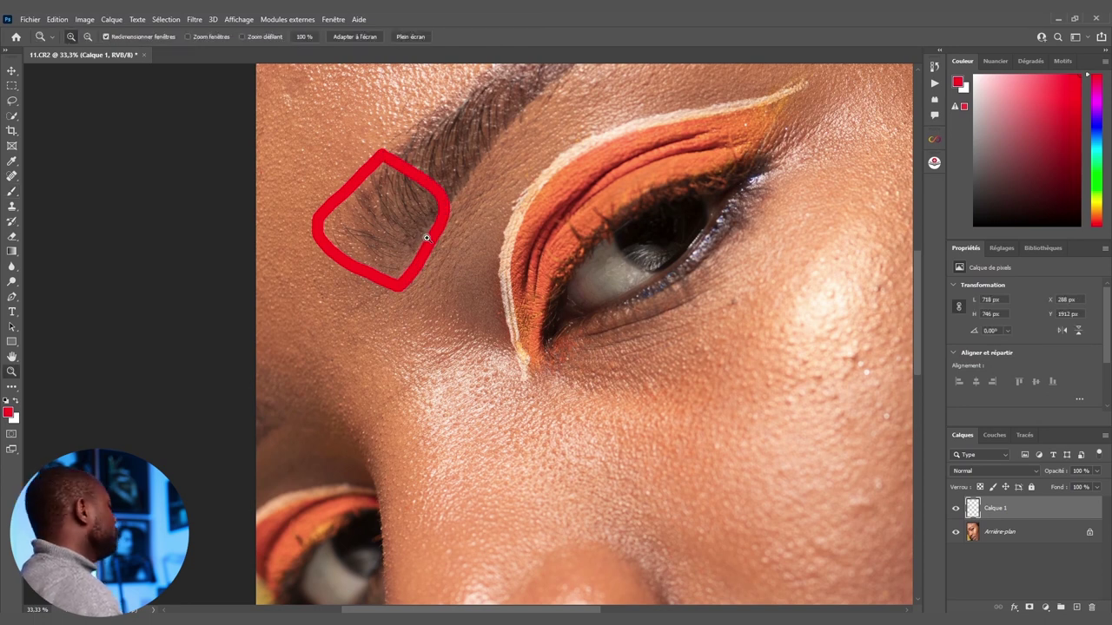
left_click(423, 228, "alt")
left_click(427, 236, "alt")
left_click(426, 235, "alt")
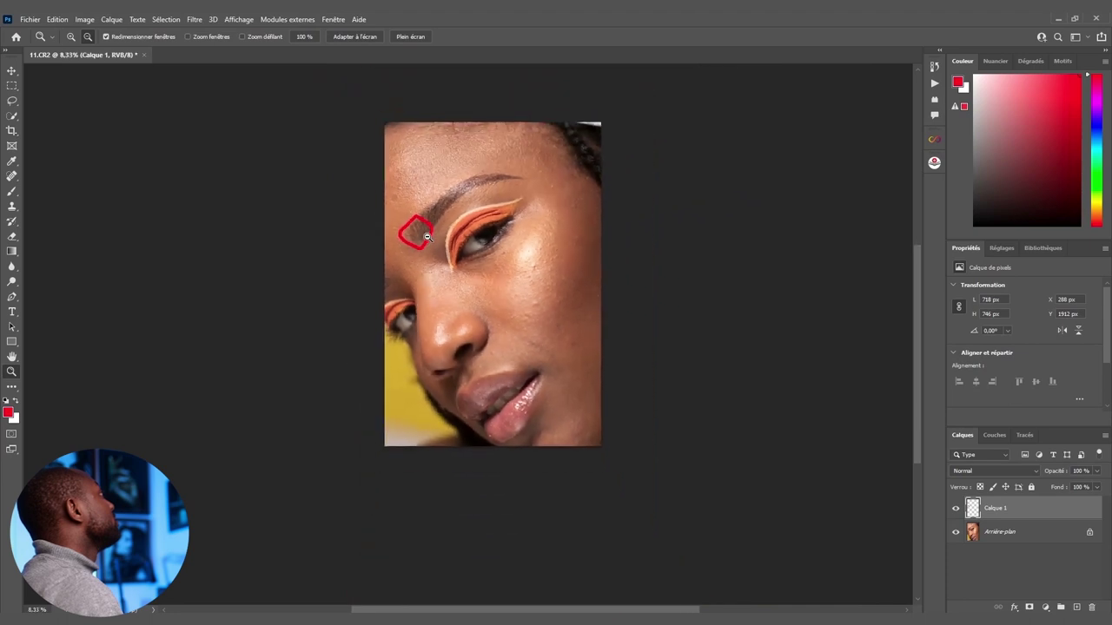
left_click(460, 244)
left_click(461, 244)
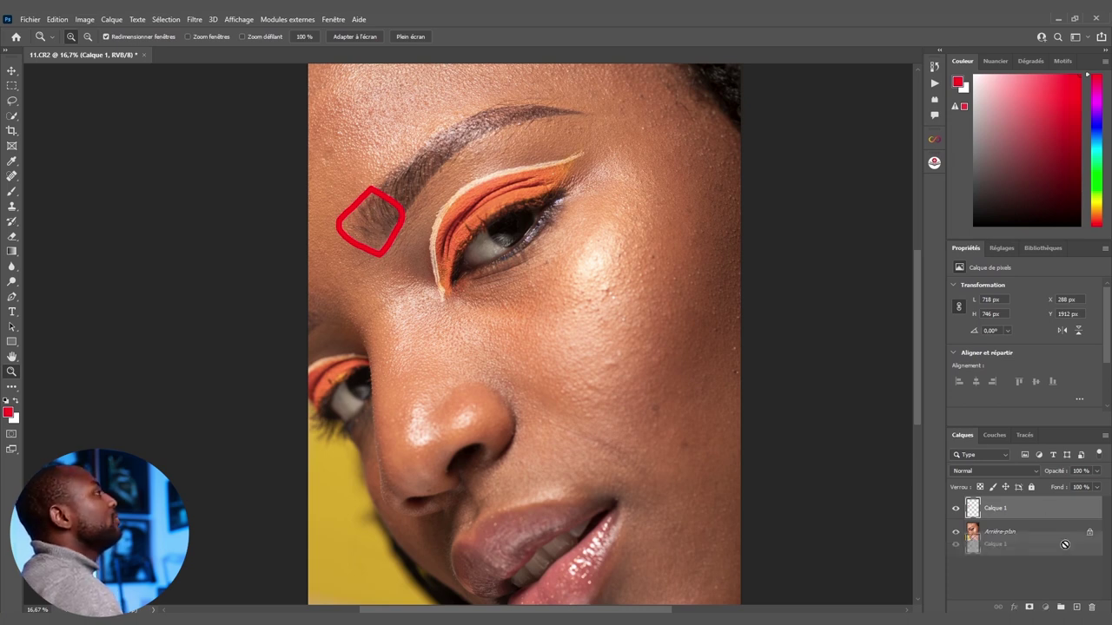
left_click_drag(1039, 507, 1092, 607)
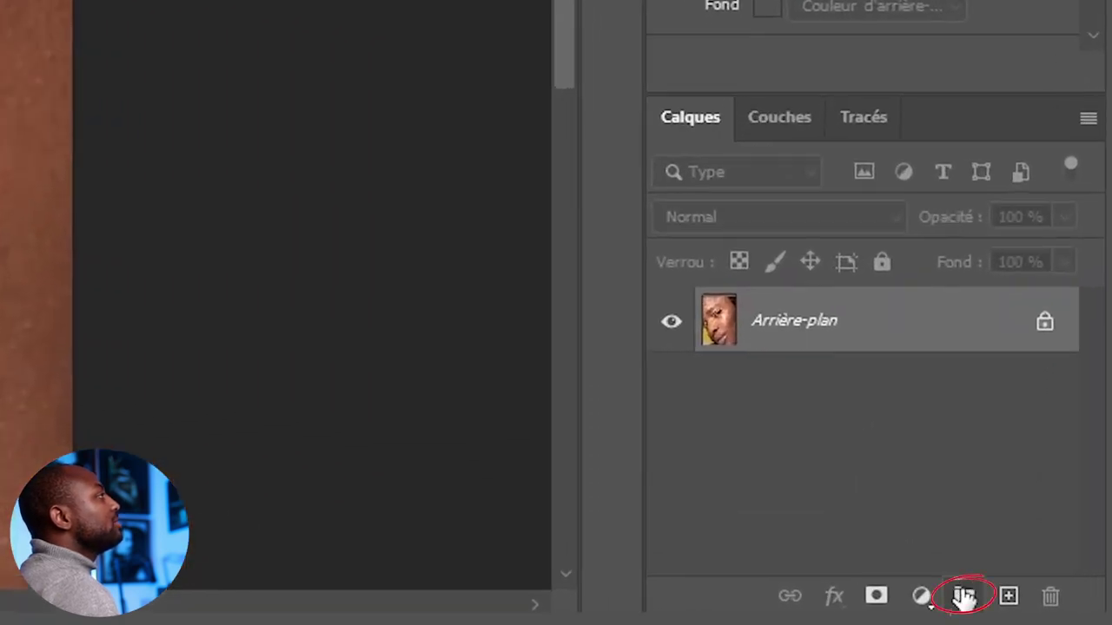
Create a new layer group named 'reconstitution'
left_click(964, 596)
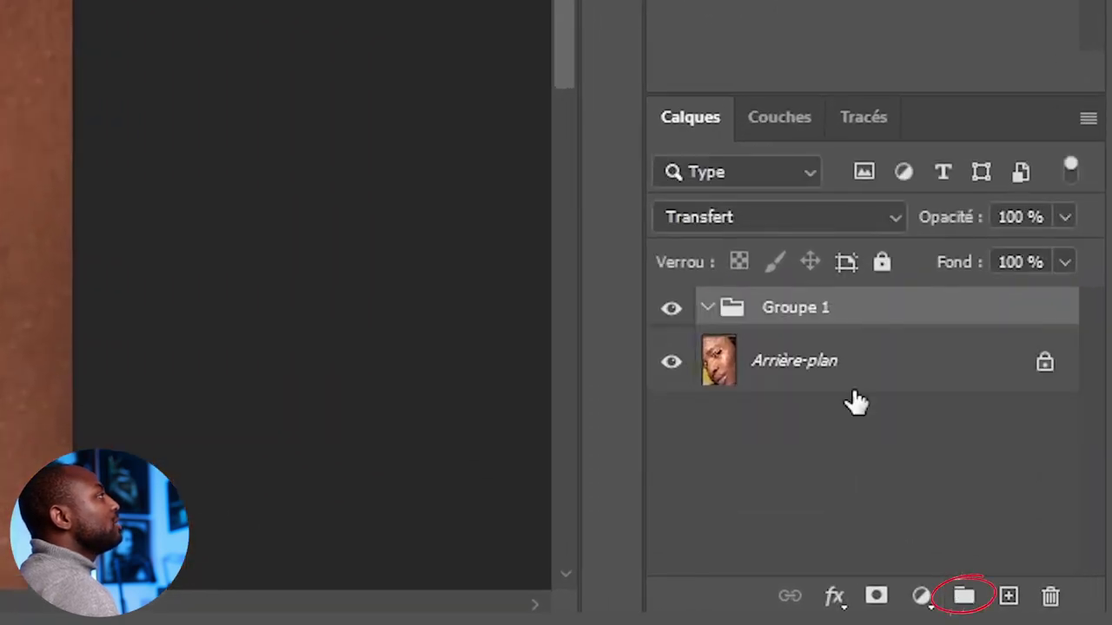
double_click(809, 315)
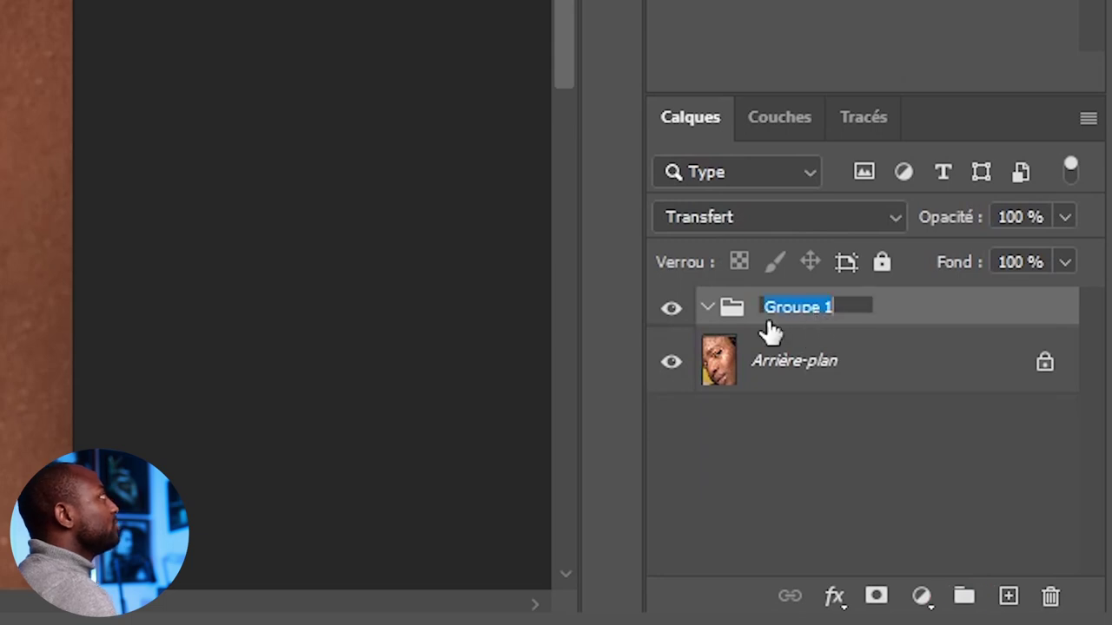
type("reconstitution")
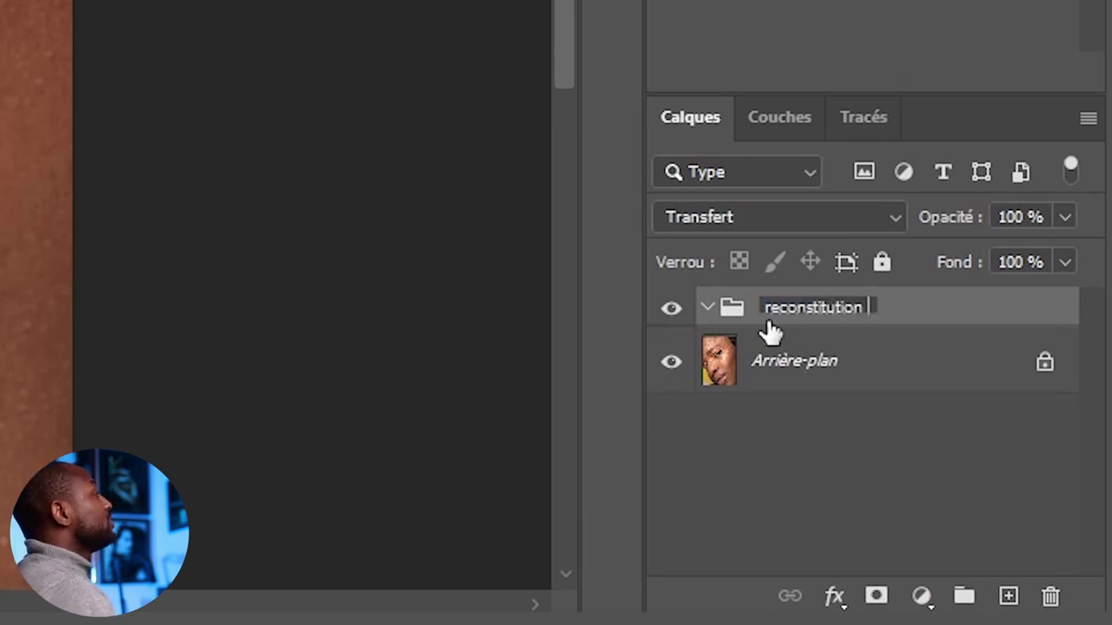
key("Return")
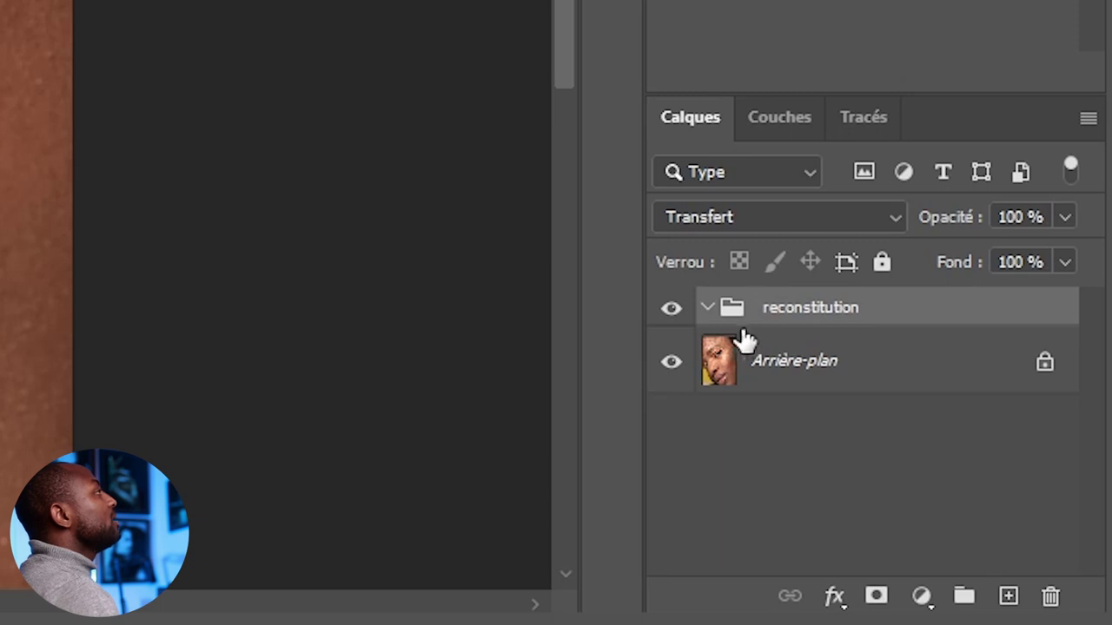
Add a new empty layer named 'remolissage' inside the group
left_click(1008, 596)
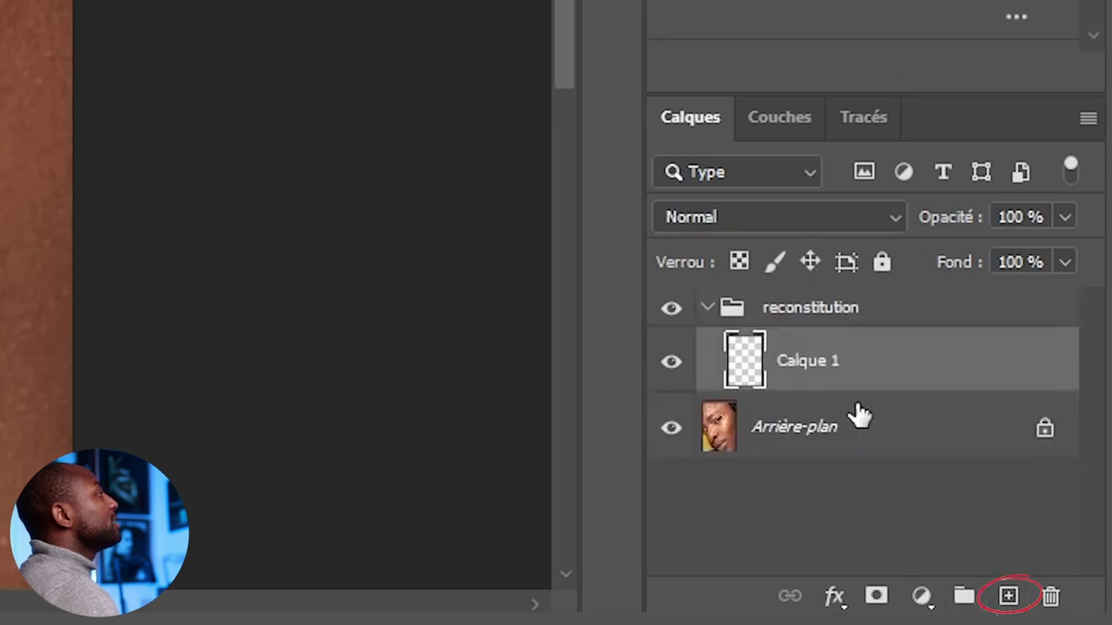
double_click(807, 365)
type("remolissage")
key("Return")
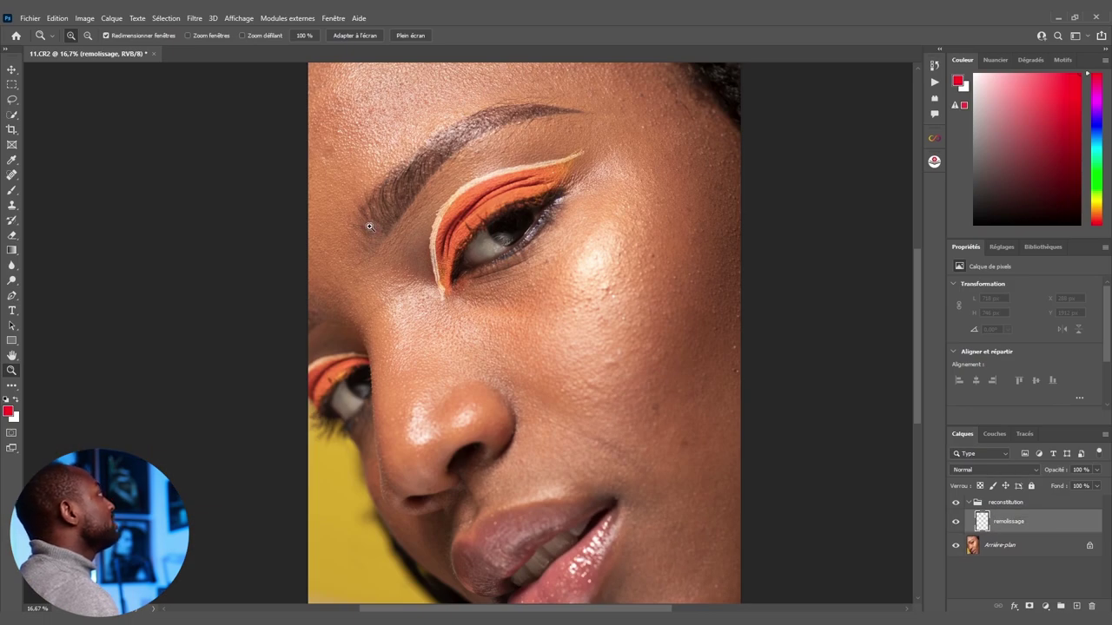
Set the Clone Stamp to 20% flow, sample the eyebrow, and paint texture into the sparse area
left_click(13, 212)
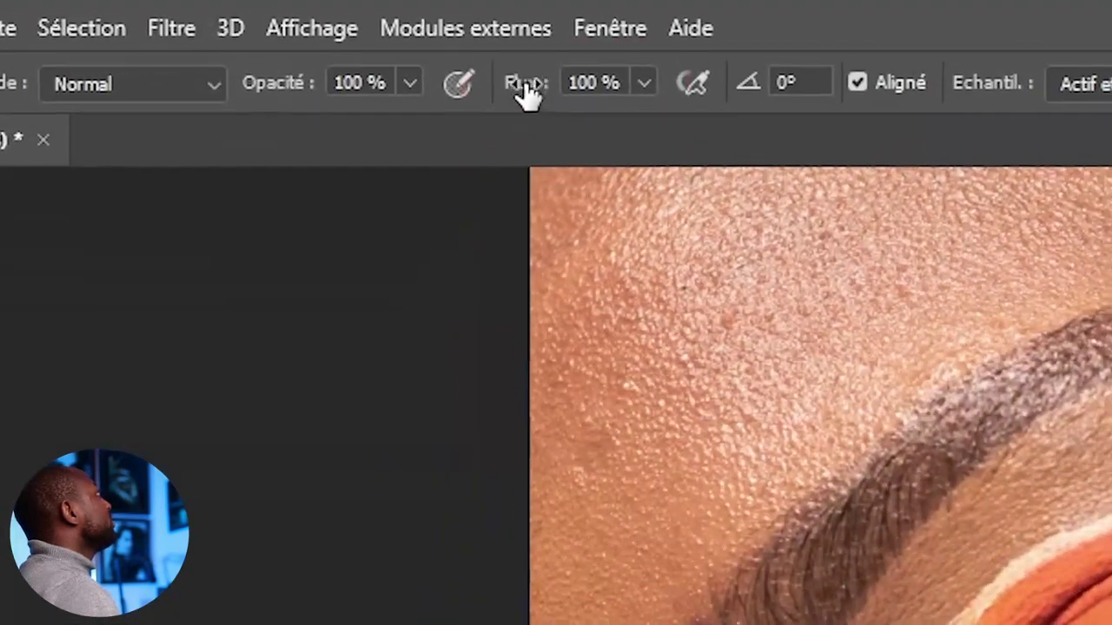
left_click_drag(523, 87, 380, 100)
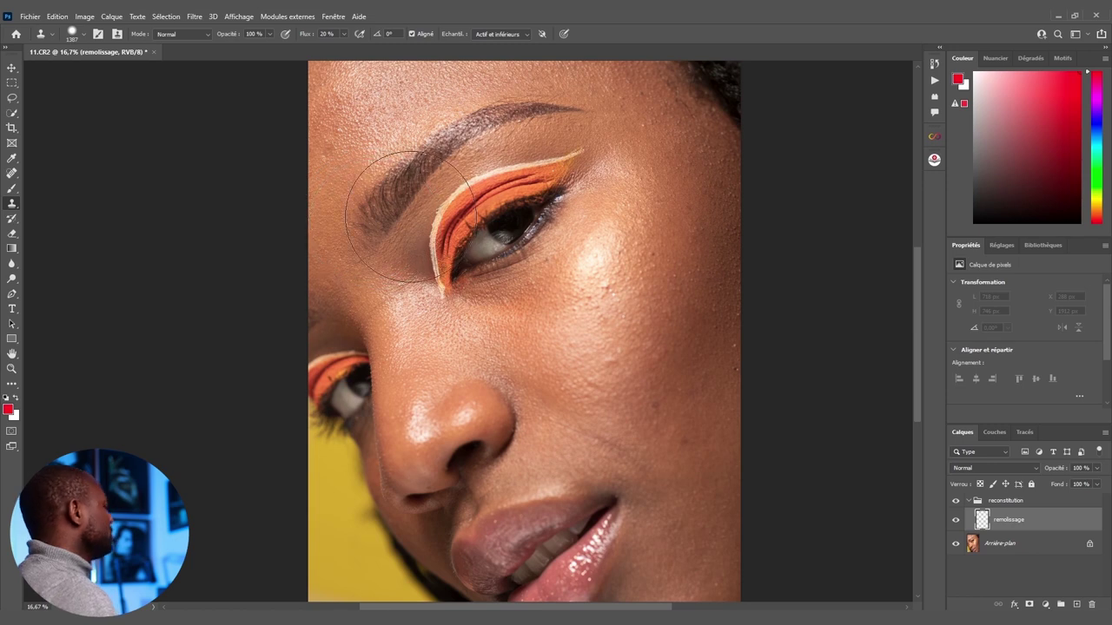
left_click_drag(419, 197, 337, 235)
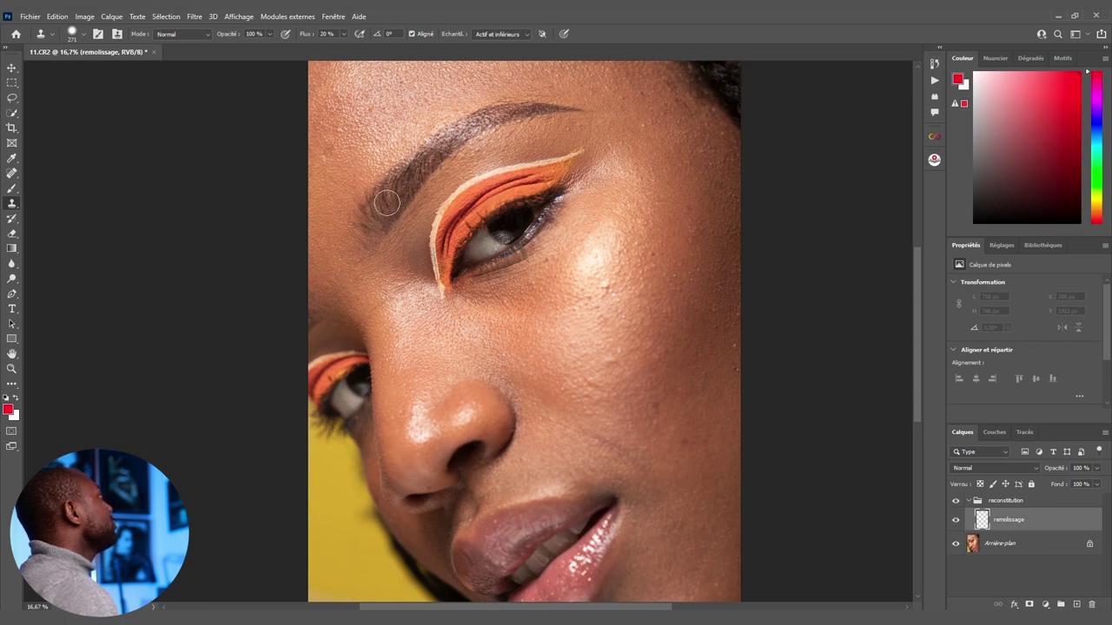
left_click(383, 208, "alt")
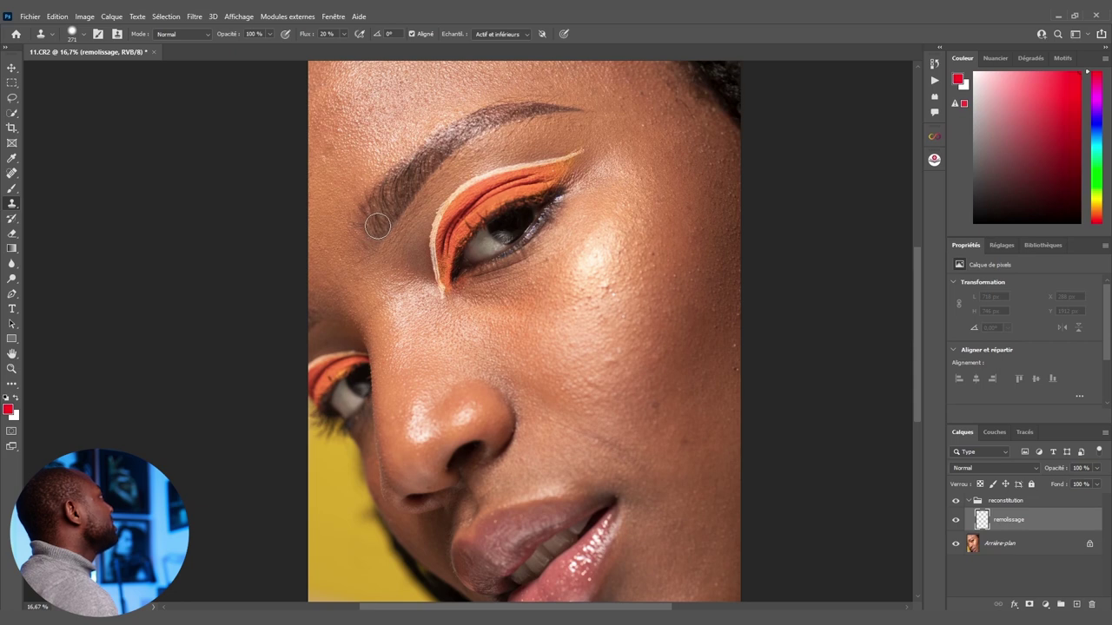
left_click_drag(371, 223, 375, 215)
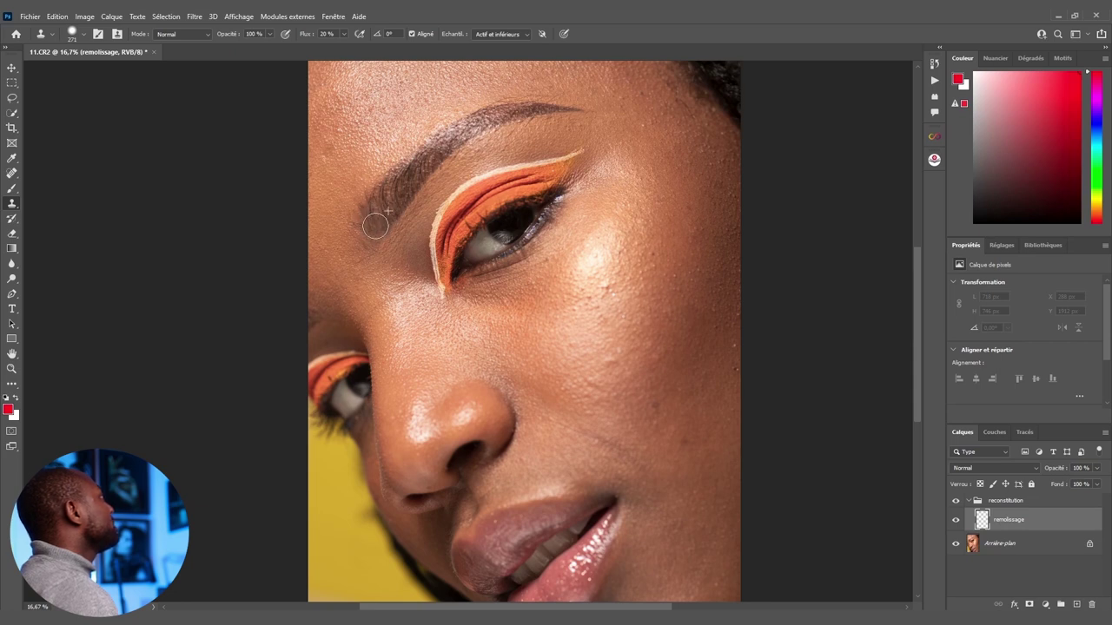
left_click(441, 296)
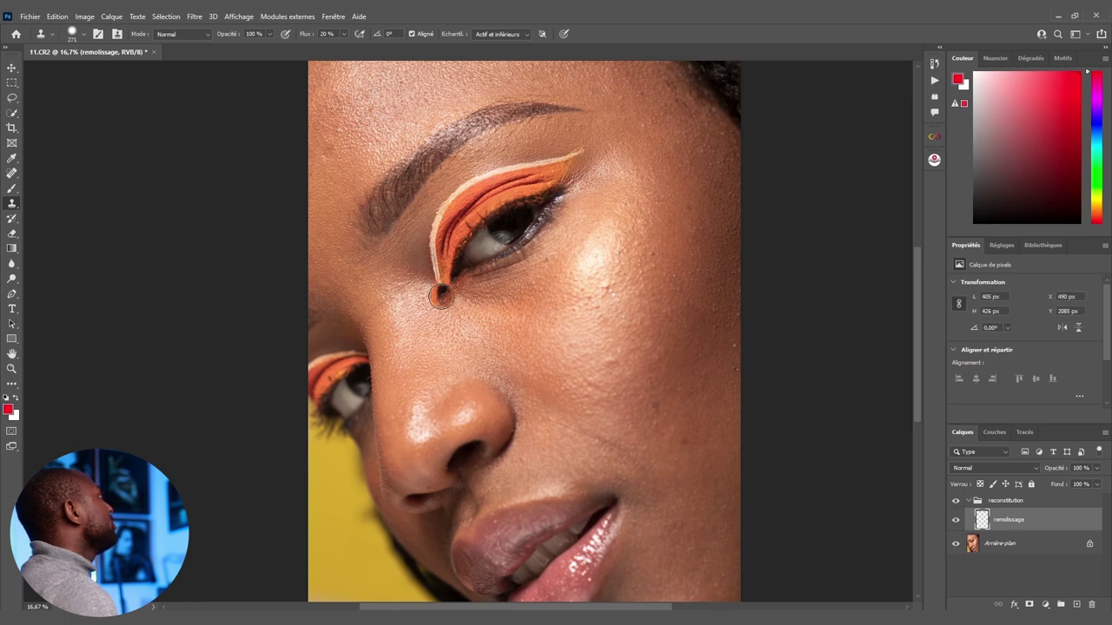
Toggle the remolissage layer to compare before and after, then shrink the clone brush to 151
left_click(955, 519)
left_click(956, 519)
left_click(957, 520)
left_click(956, 520)
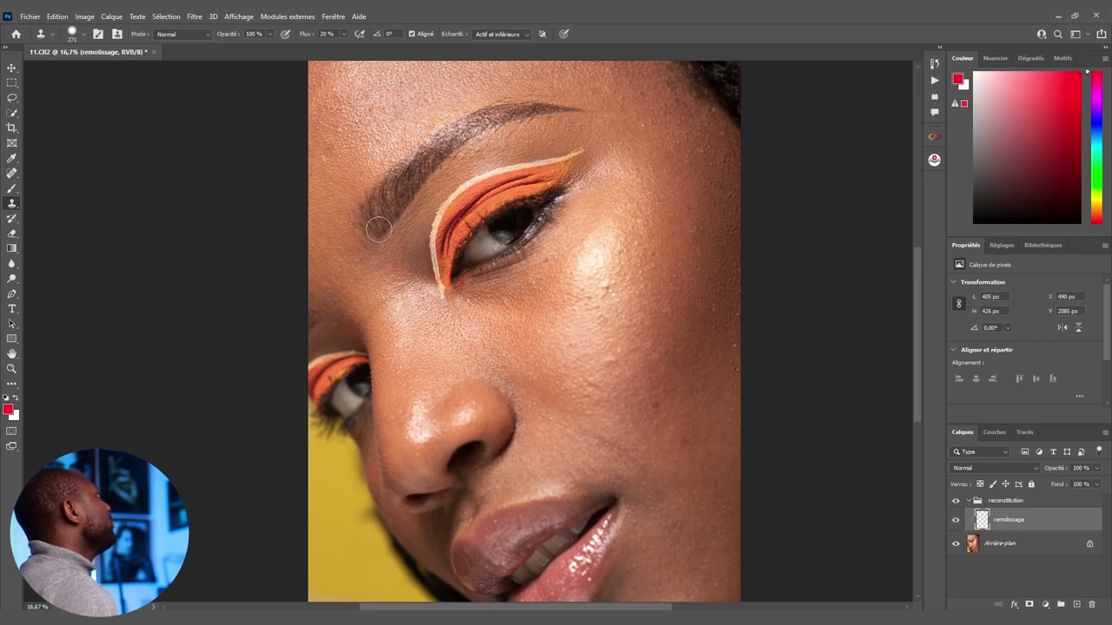
left_click_drag(383, 227, 383, 231)
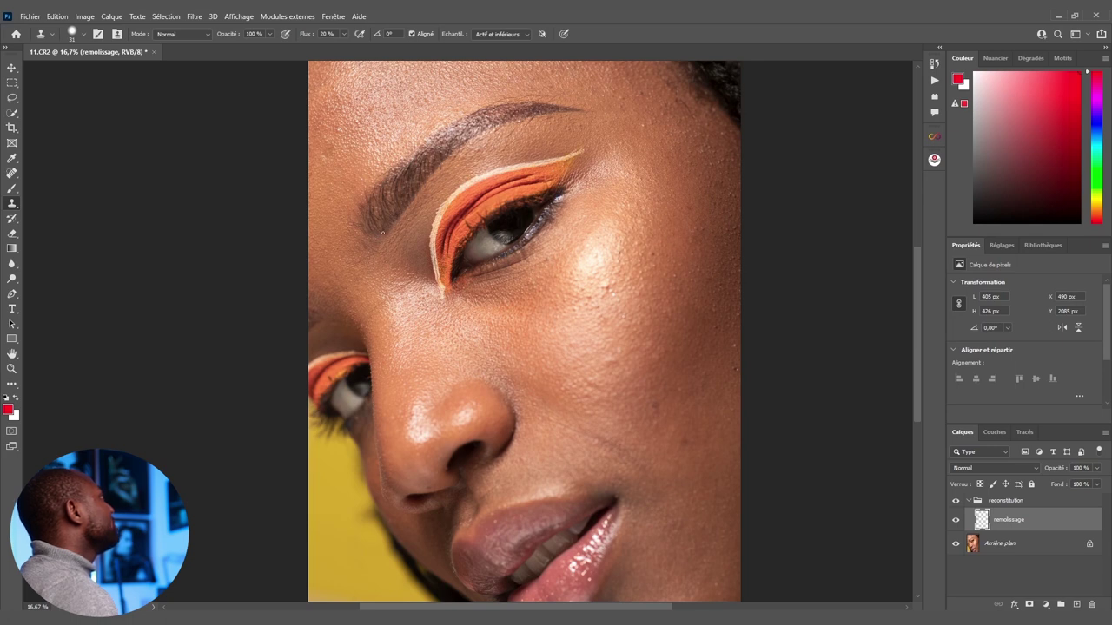
Sample nearby skin as the clone source and enlarge the clone brush to 91 px
right_click(382, 233)
key("Escape")
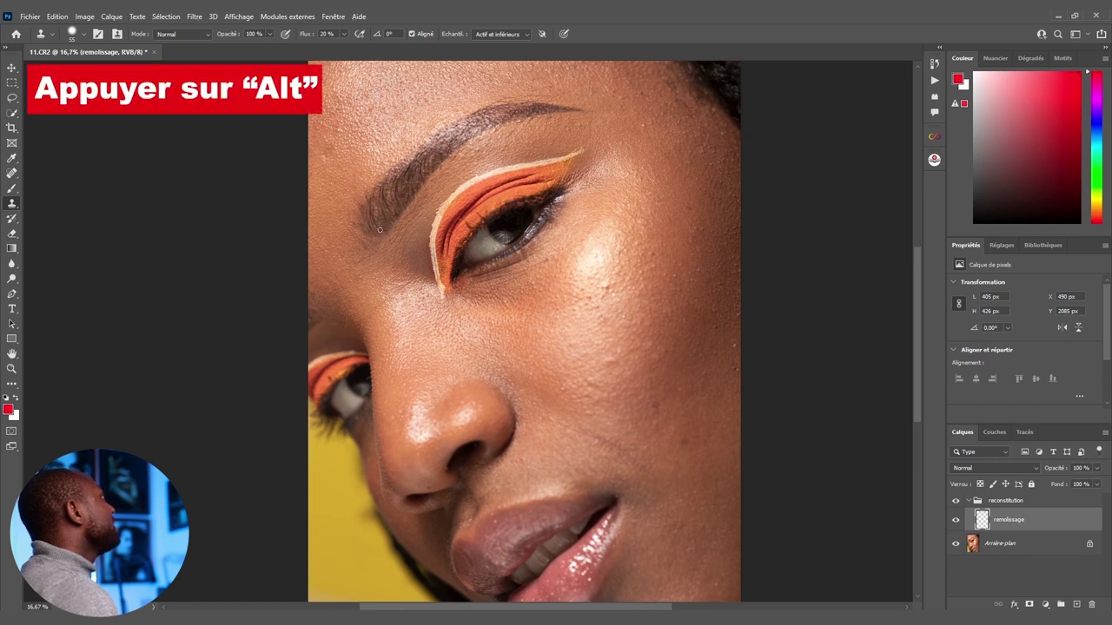
key("alt")
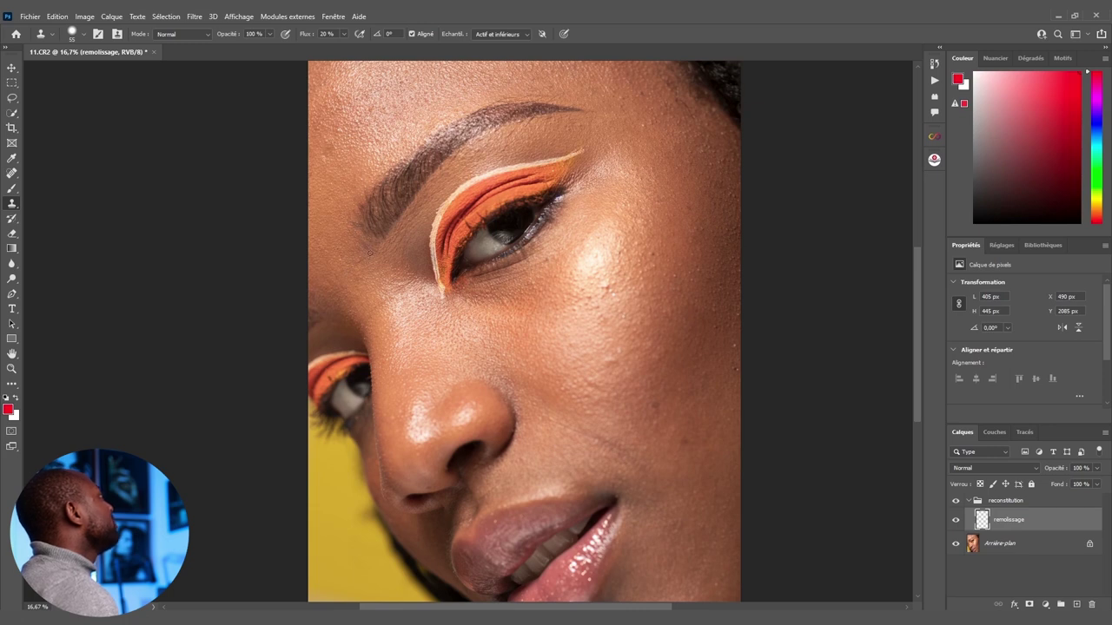
right_click(352, 243, "alt")
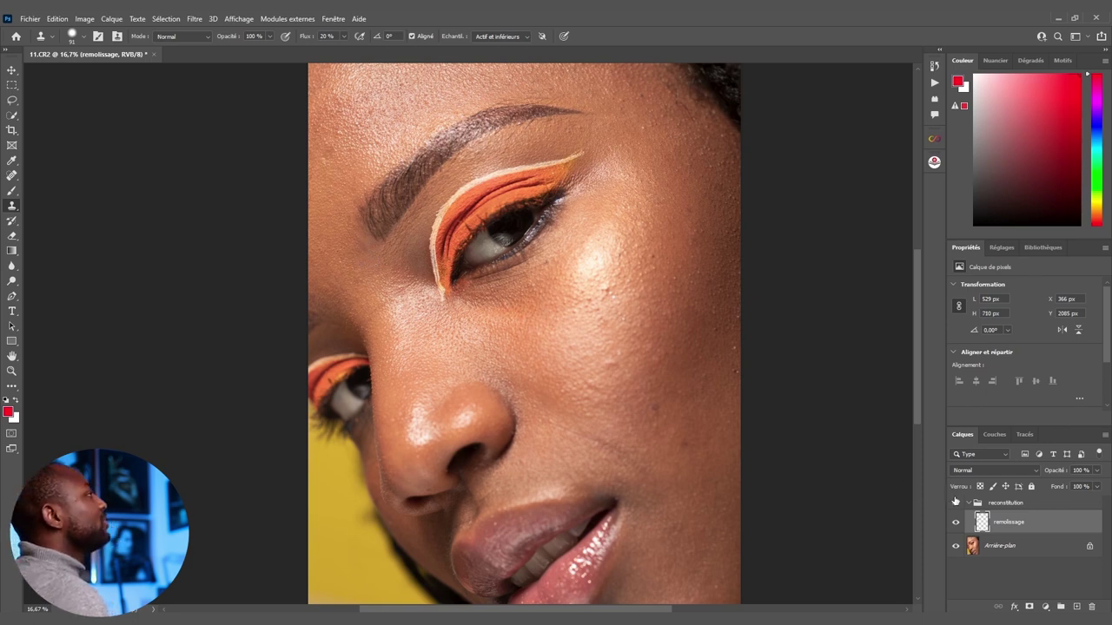
Toggle the remolissage layer's visibility repeatedly to compare the retouched brow with the original
left_click(955, 522)
left_click(955, 523)
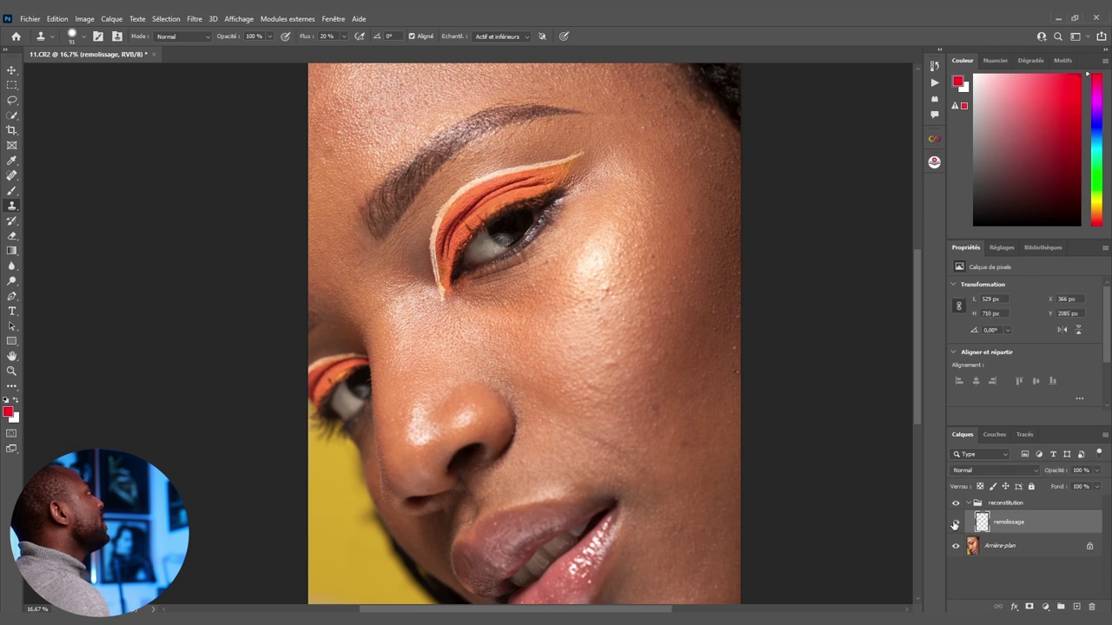
left_click(955, 523)
left_click(955, 523)
left_click(955, 524)
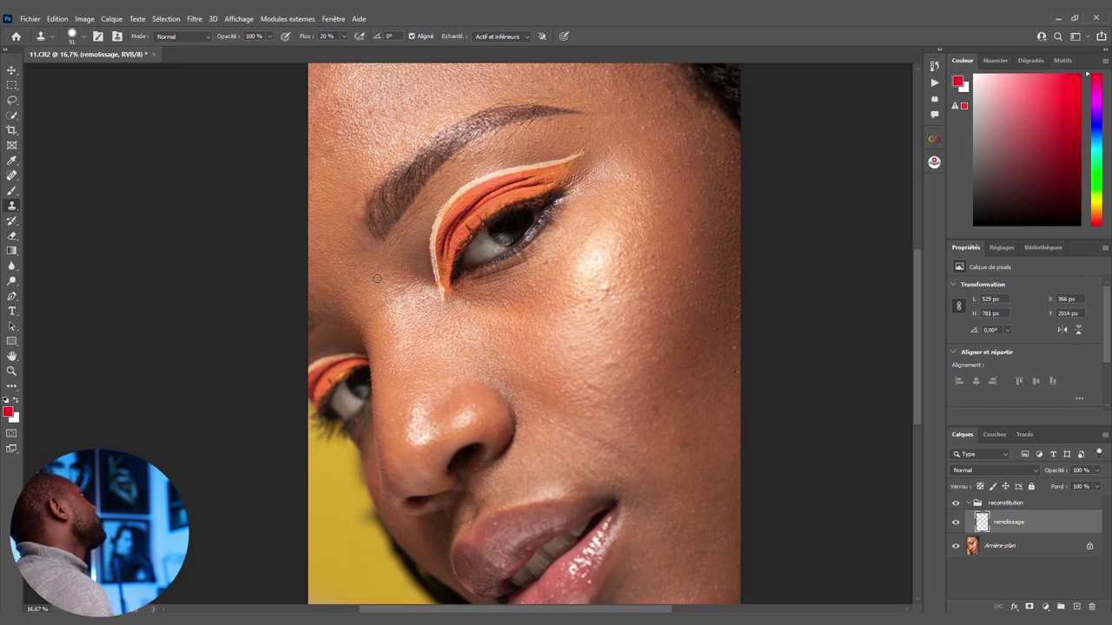
Clone skin below the brow and soften the clone brush to 0% hardness
left_click_drag(365, 193, 356, 191)
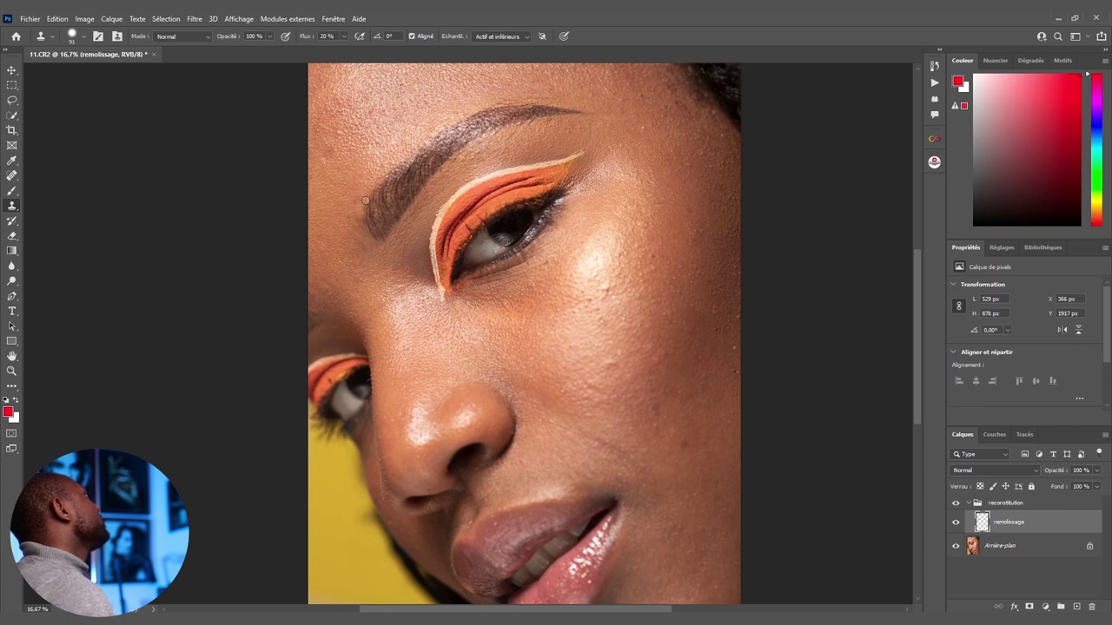
right_click(386, 230)
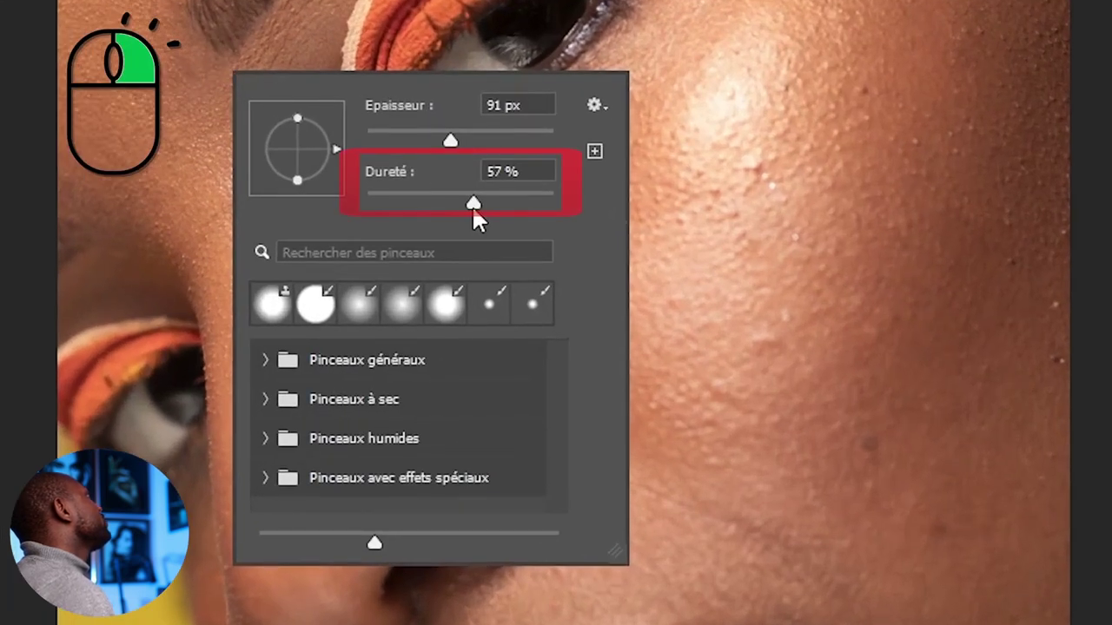
left_click_drag(475, 215, 365, 213)
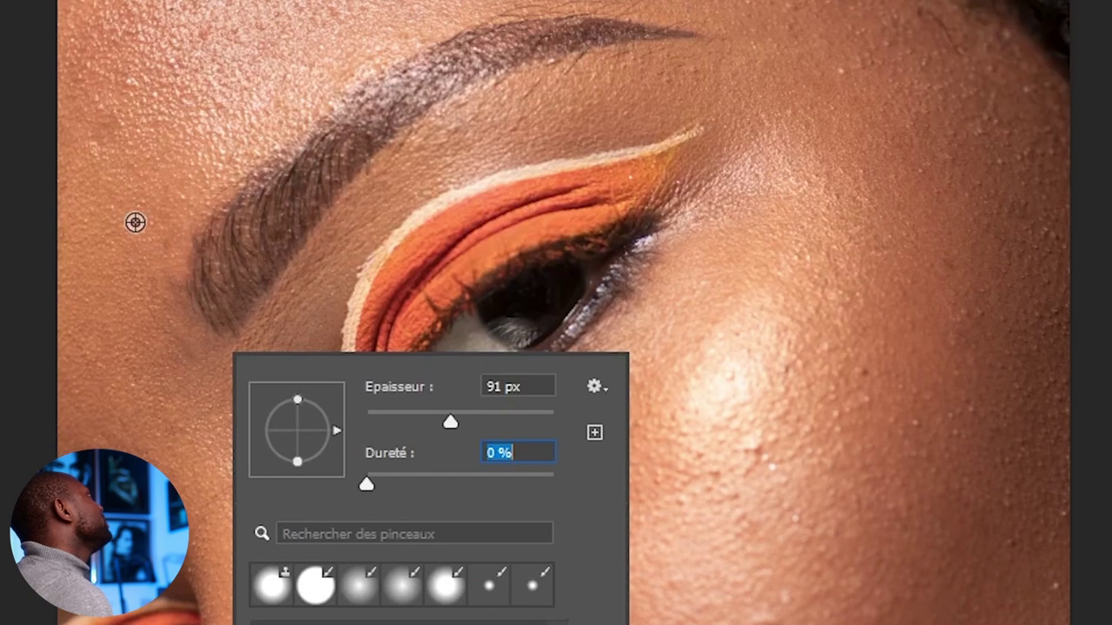
right_click(135, 222, "alt")
Blend cloned skin along the eyebrow's left edge and inner end, then zoom out
mouse_move(163, 296)
left_mouse_down()
mouse_move(165, 305)
mouse_move(172, 235)
left_mouse_up()
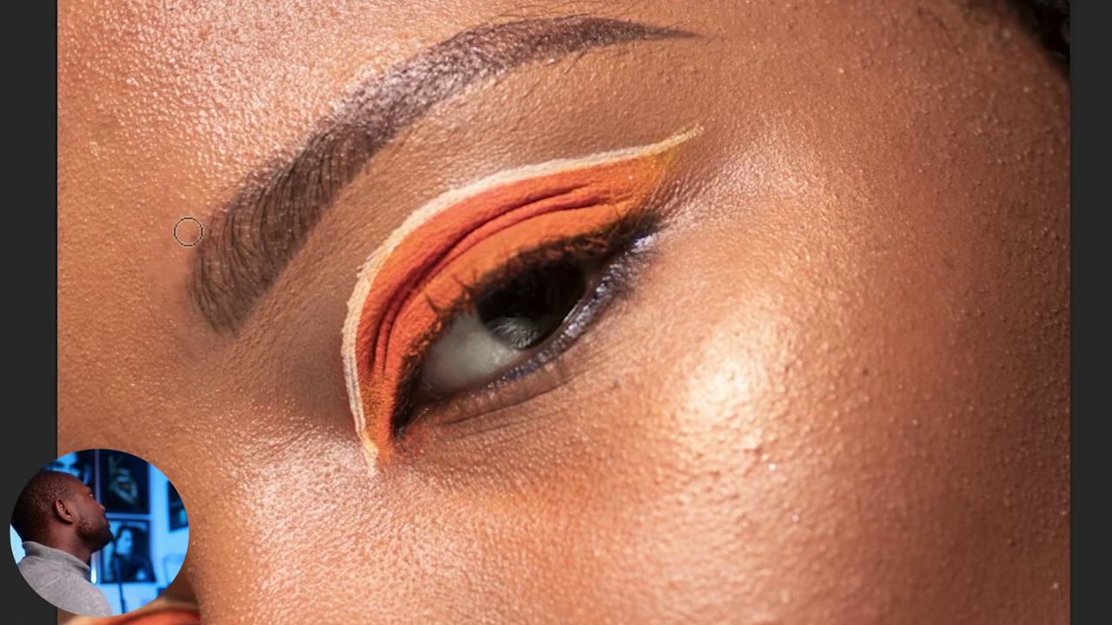
left_click_drag(177, 230, 185, 227)
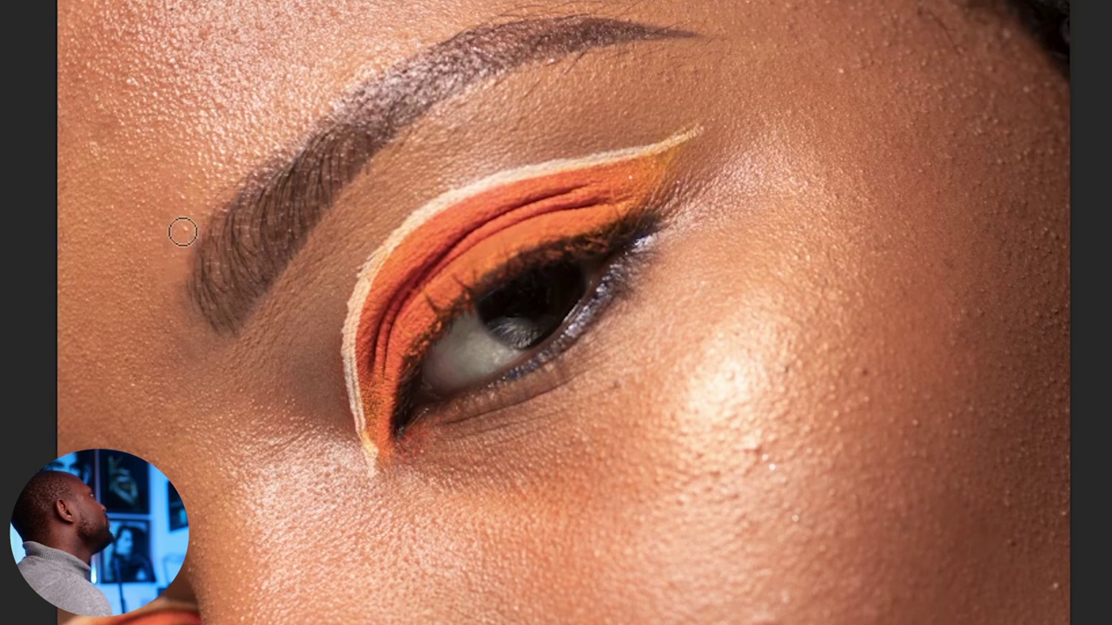
mouse_move(185, 225)
left_mouse_down()
mouse_move(185, 212)
mouse_move(180, 246)
left_mouse_up()
left_click_drag(154, 305, 156, 332)
left_click_drag(219, 380, 163, 270)
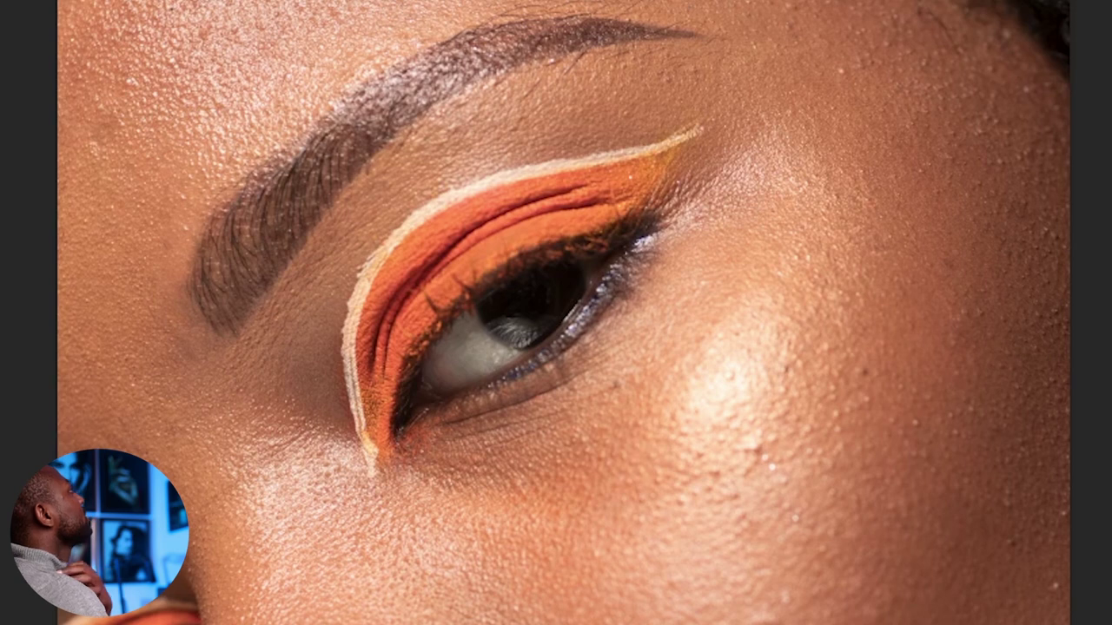
key("ctrl+minus")
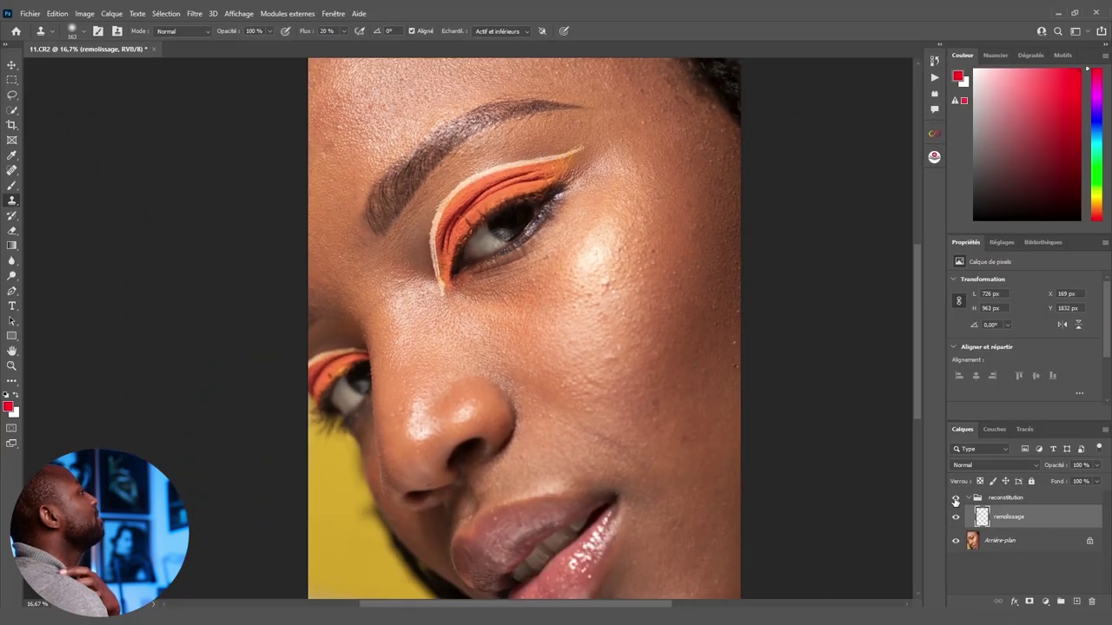
left_click(955, 516)
left_click(955, 516)
left_click(955, 516)
left_click(955, 515)
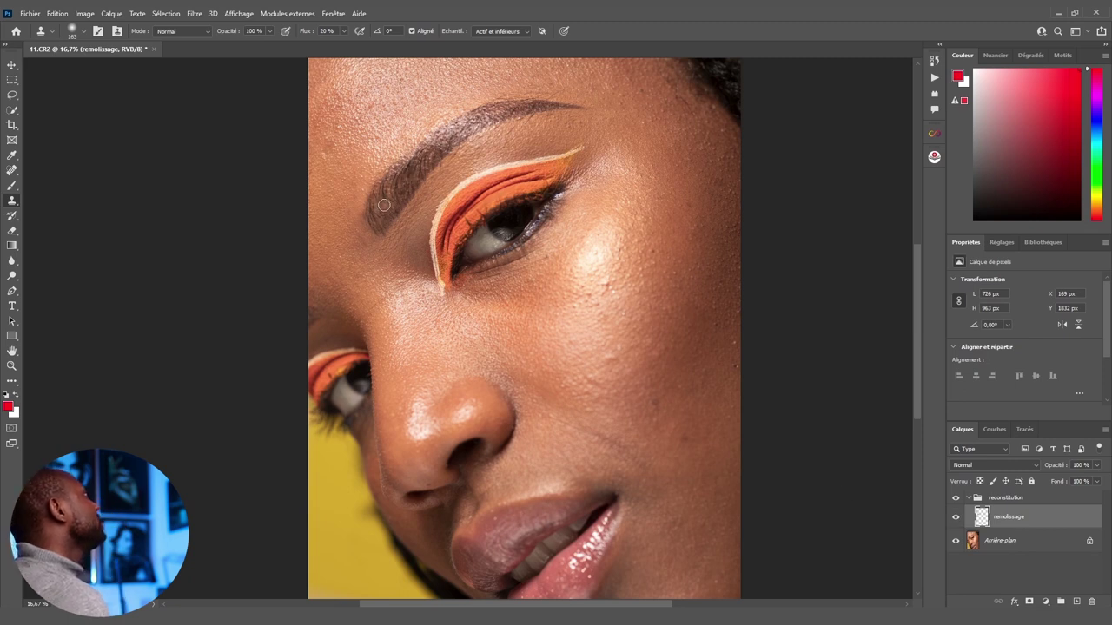
right_click(449, 300)
key("b")
key("z")
right_click(465, 302)
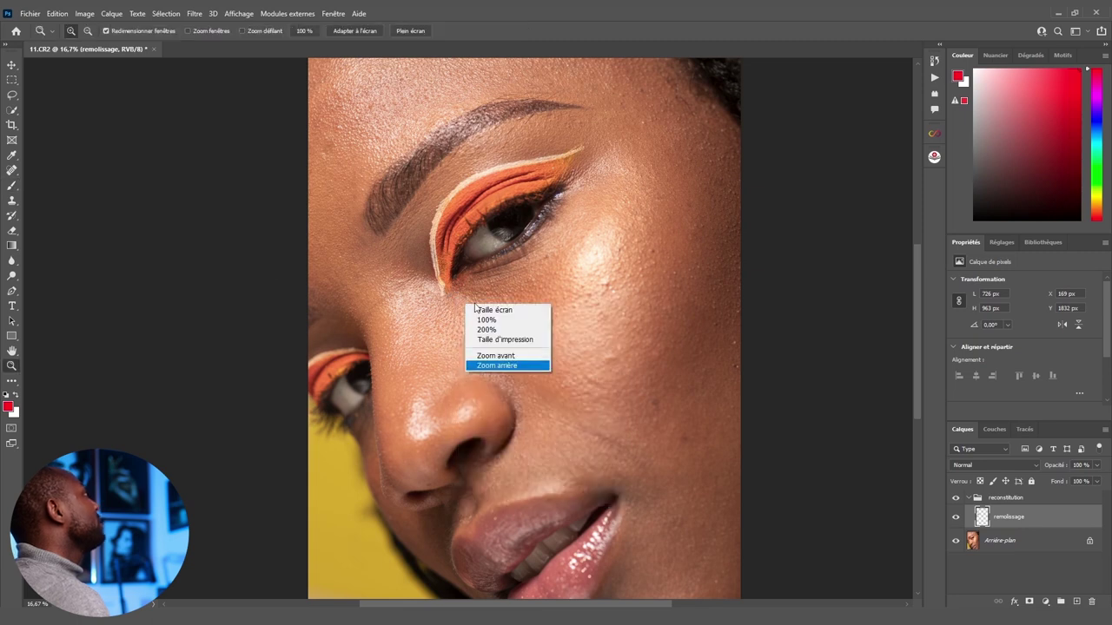
left_click(513, 311)
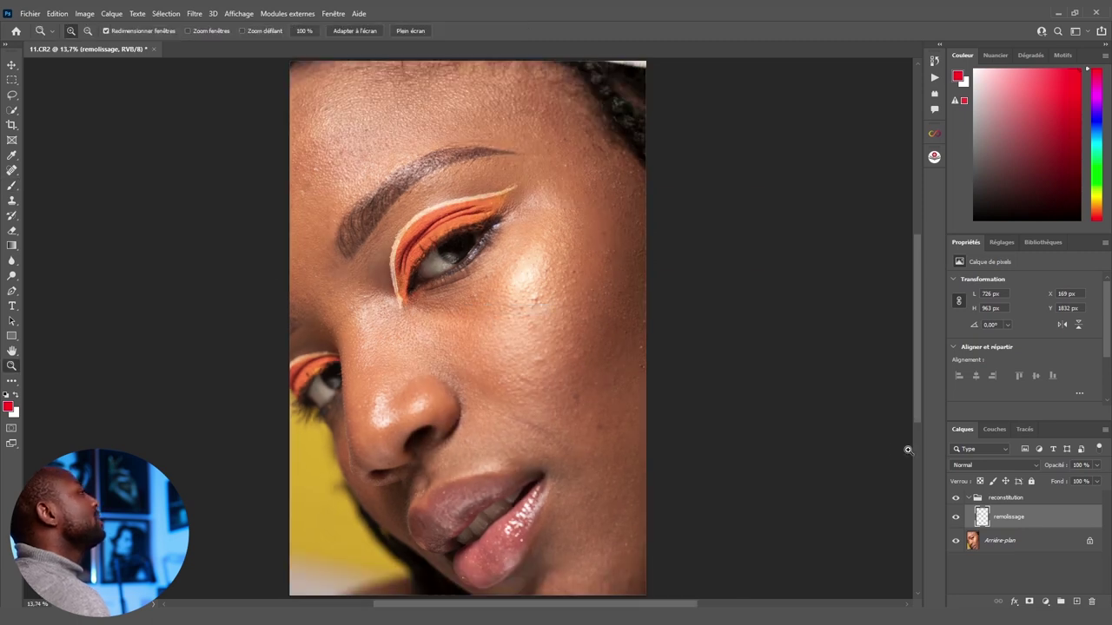
left_click(956, 518)
left_click(956, 518)
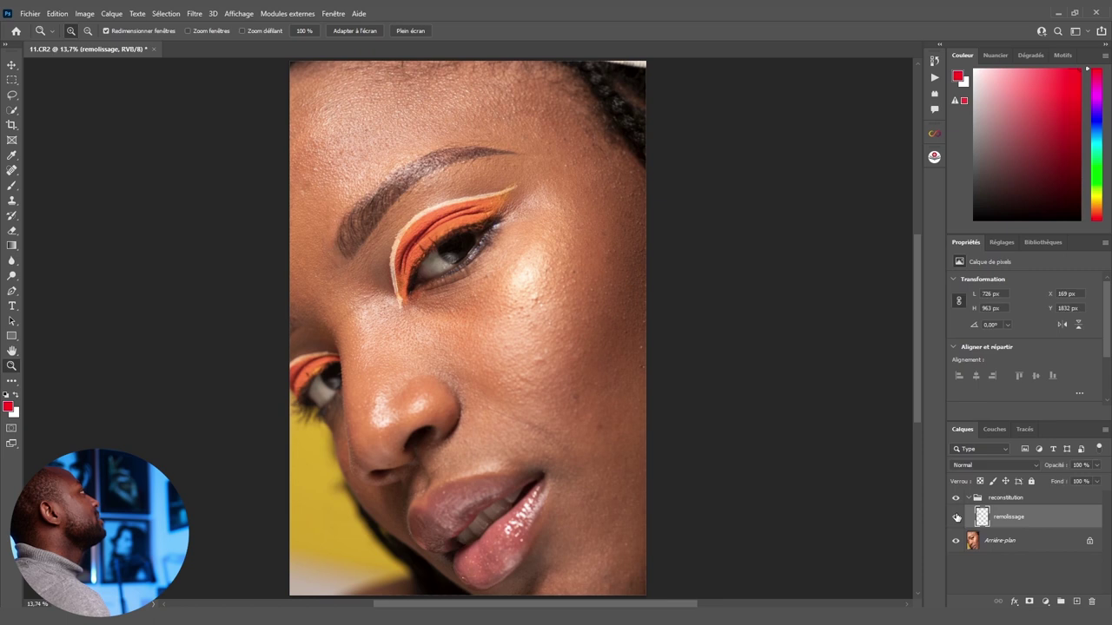
left_click(956, 518)
left_click(957, 518)
left_click(957, 518)
left_click(956, 518)
left_click(956, 517)
left_click(956, 518)
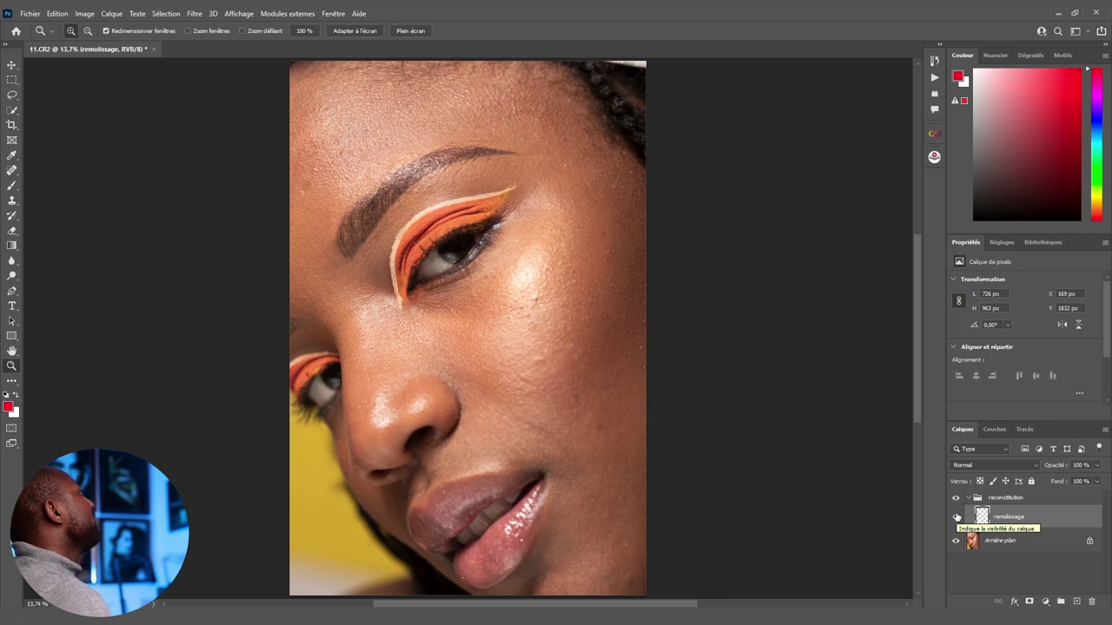
left_click(957, 518)
left_click(956, 517)
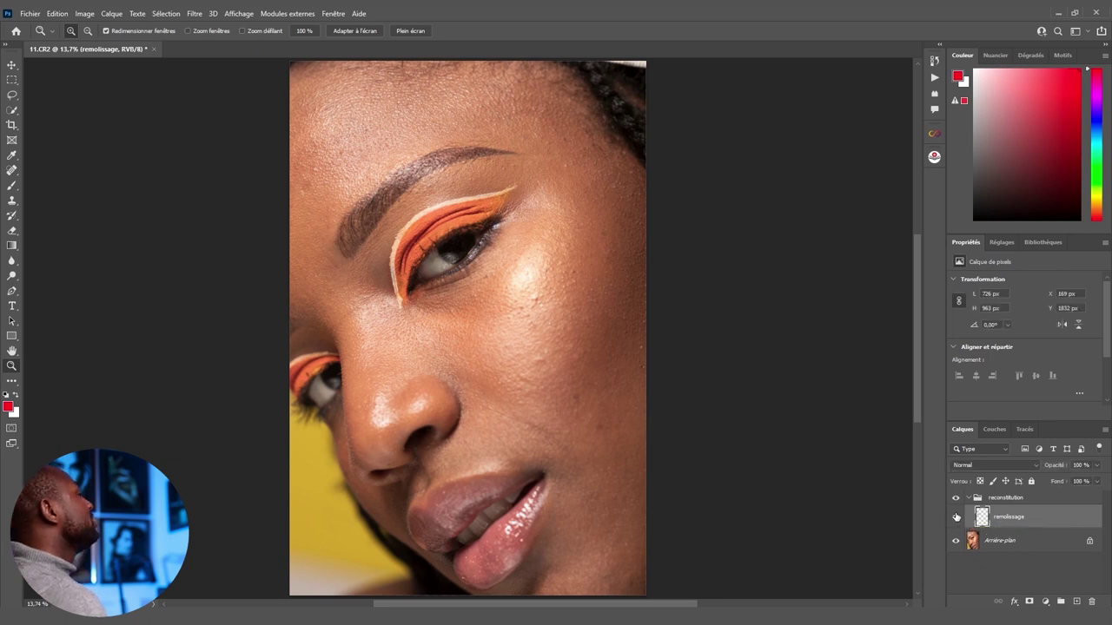
left_click(354, 233)
left_click(354, 233)
key("b")
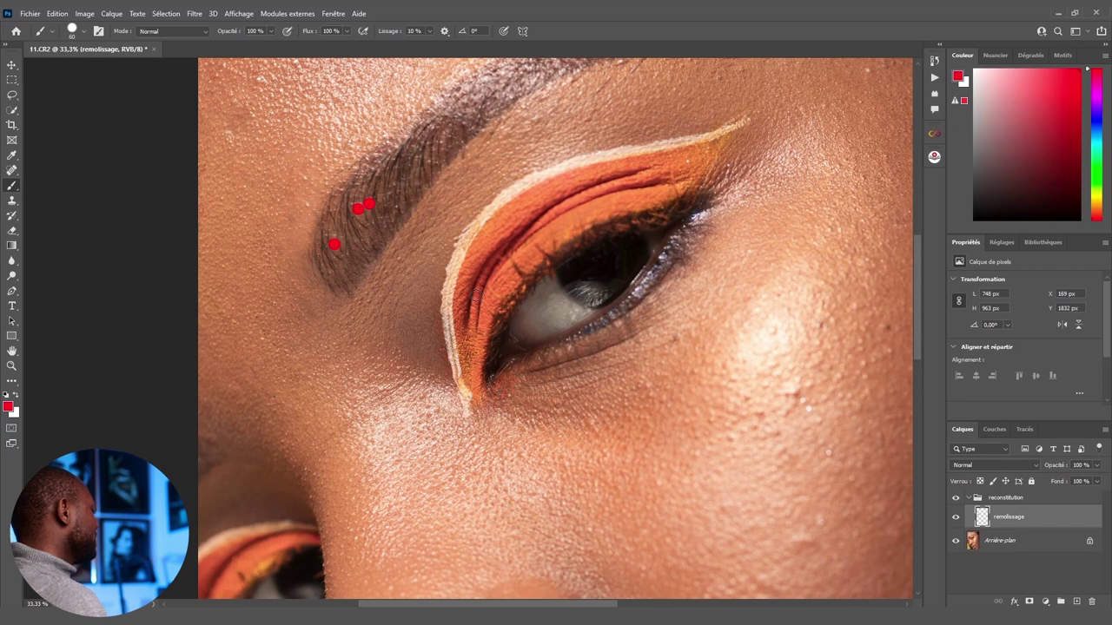
Undo the red dots, then clone brow texture over the eyebrow with a 67%-hardness brush
key("ctrl+z")
key("ctrl+z")
key("ctrl+z")
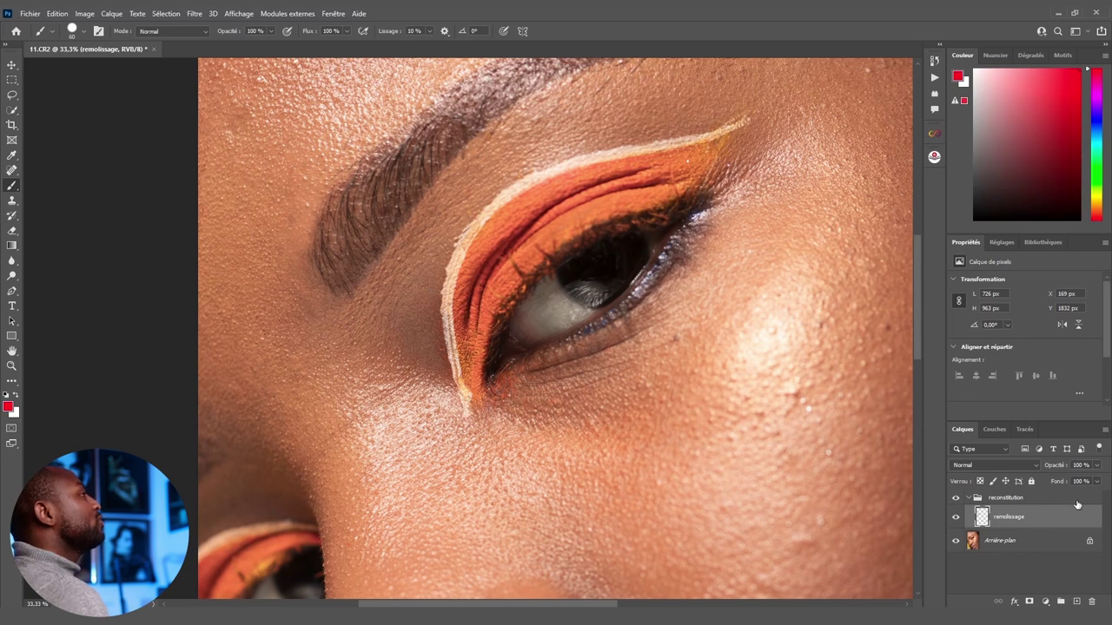
left_click(13, 200)
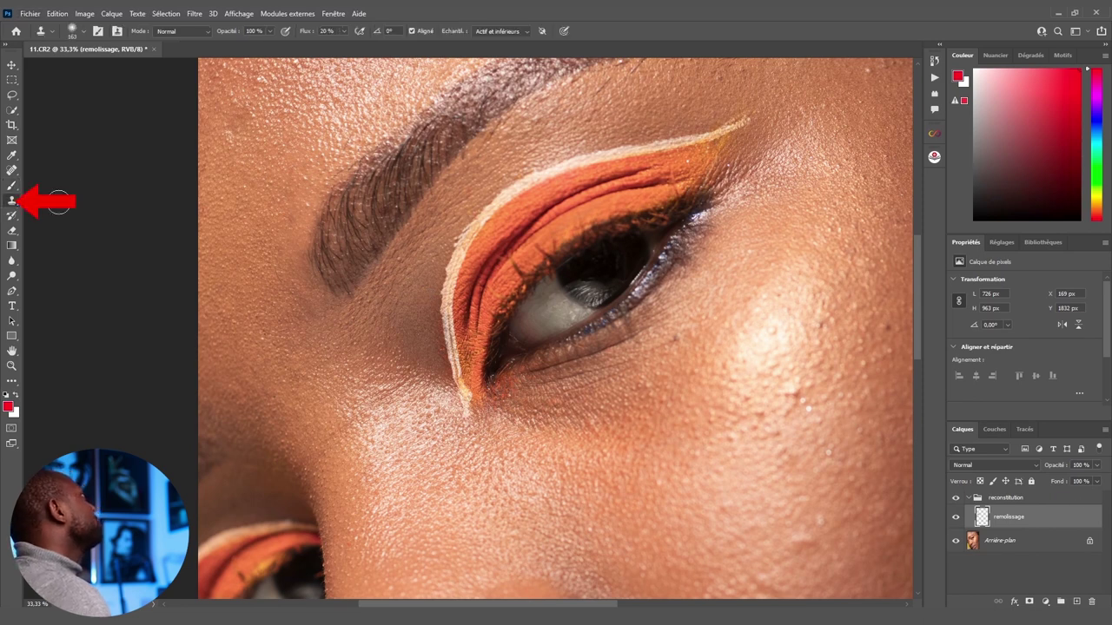
right_click(395, 189, "alt")
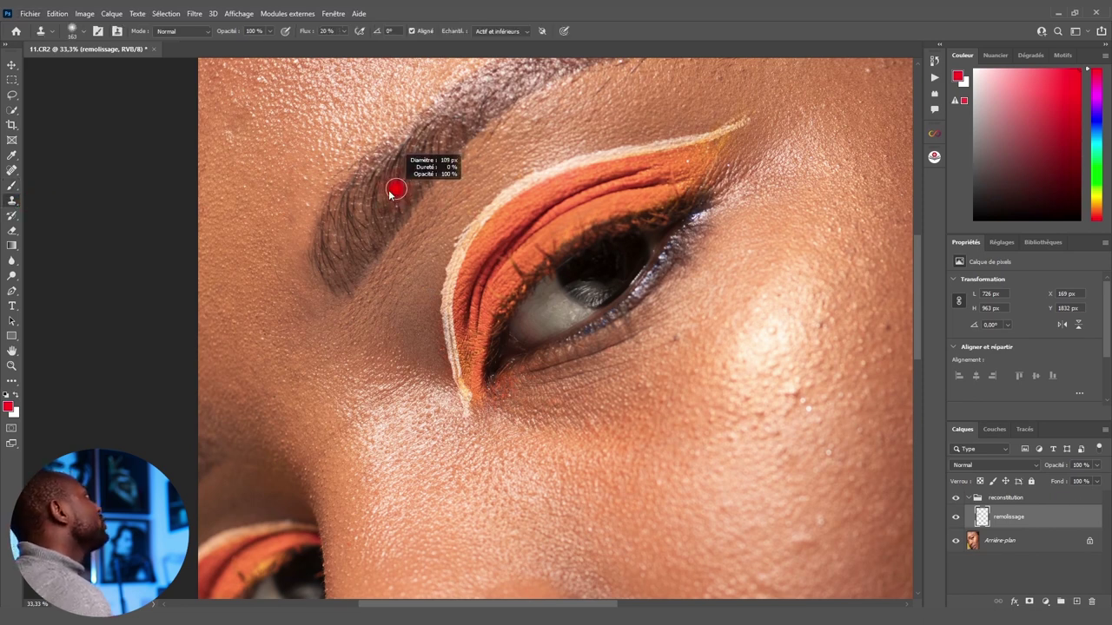
right_click(400, 200)
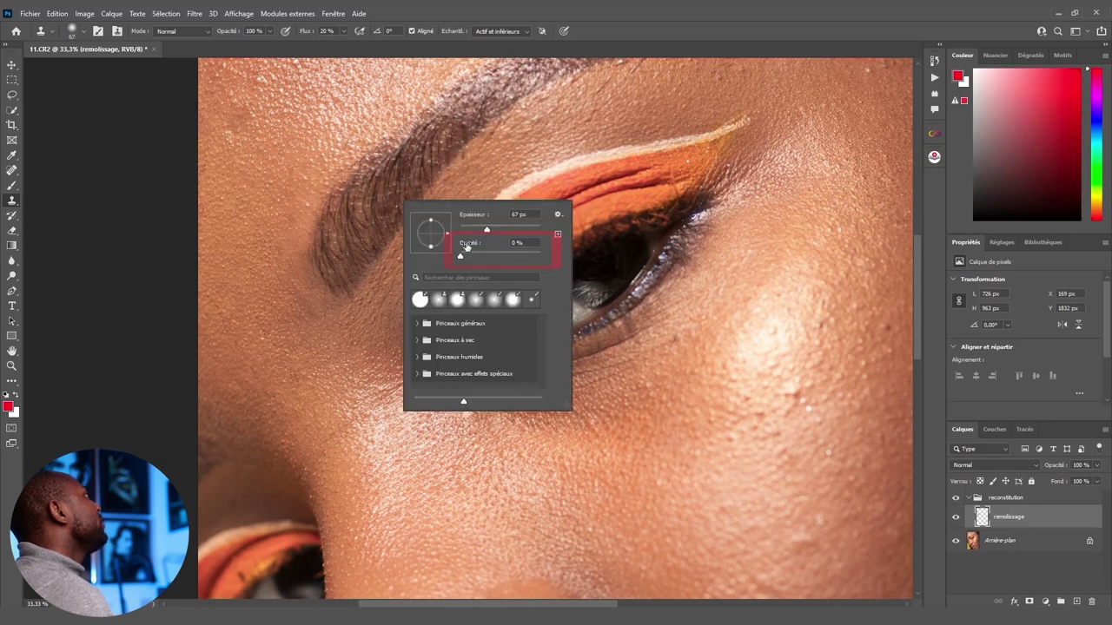
left_click_drag(460, 255, 514, 255)
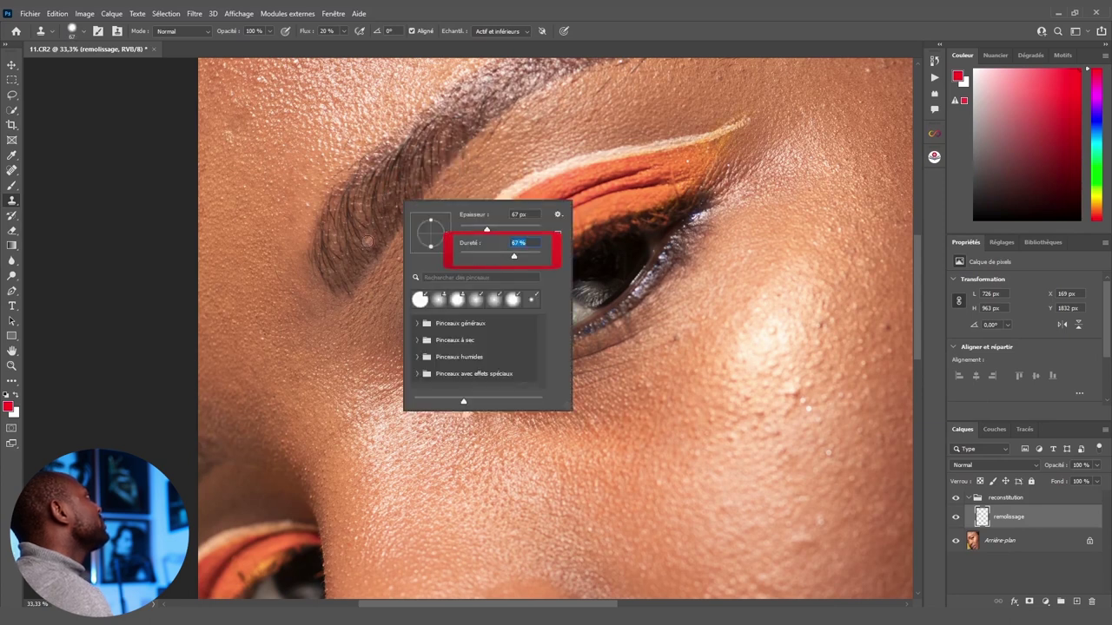
left_click(374, 204)
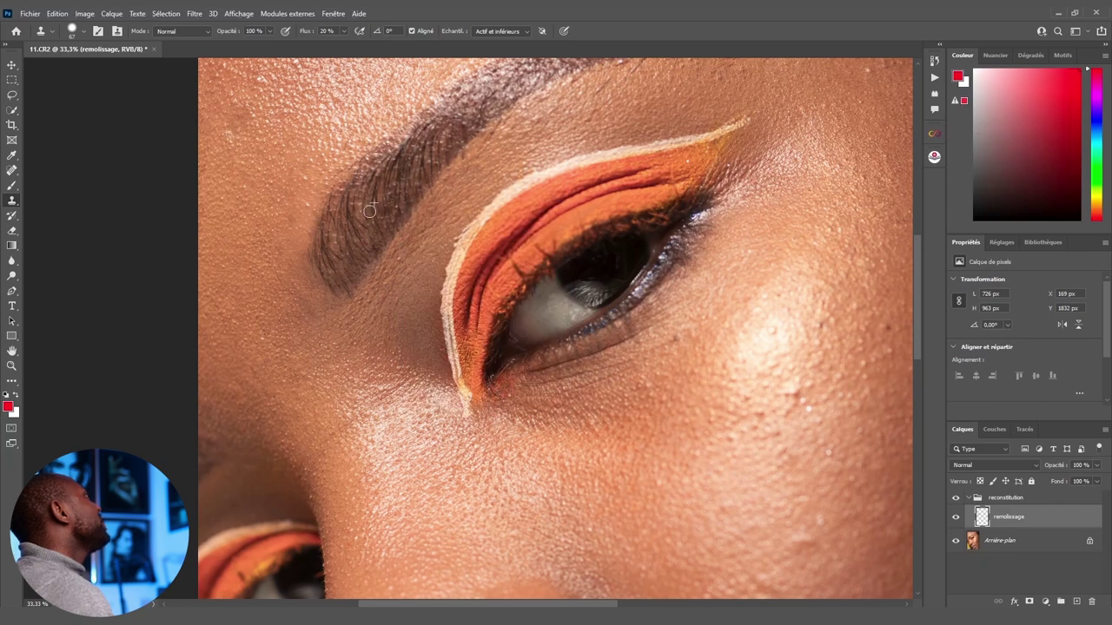
left_click_drag(369, 213, 358, 219)
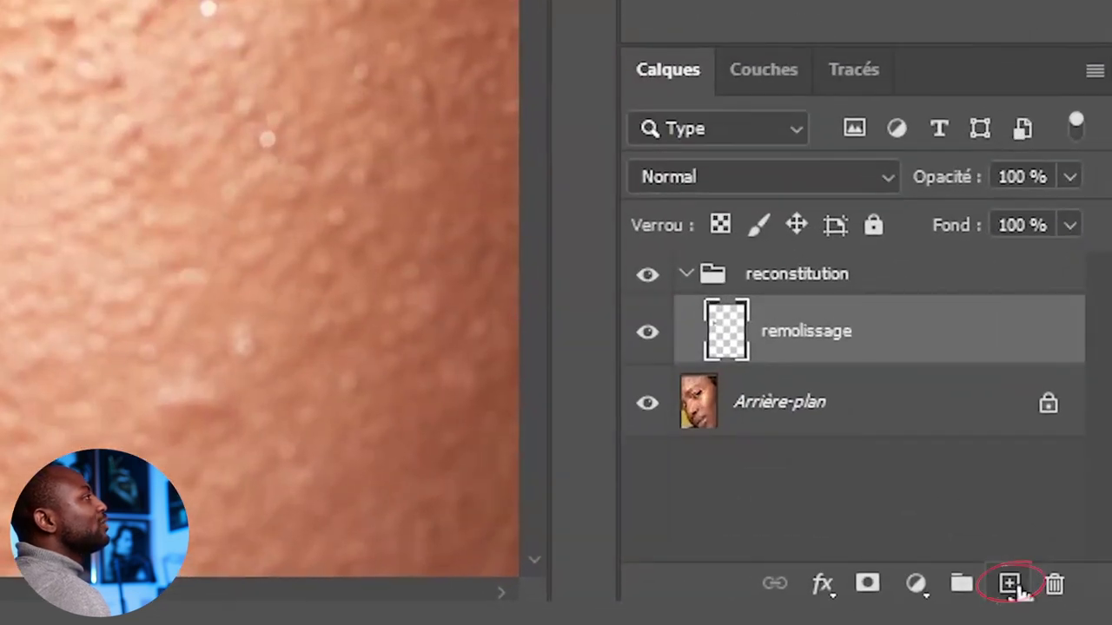
Add a new layer to the reconstitution group named 'remolissage pinceau'
left_click(1009, 584)
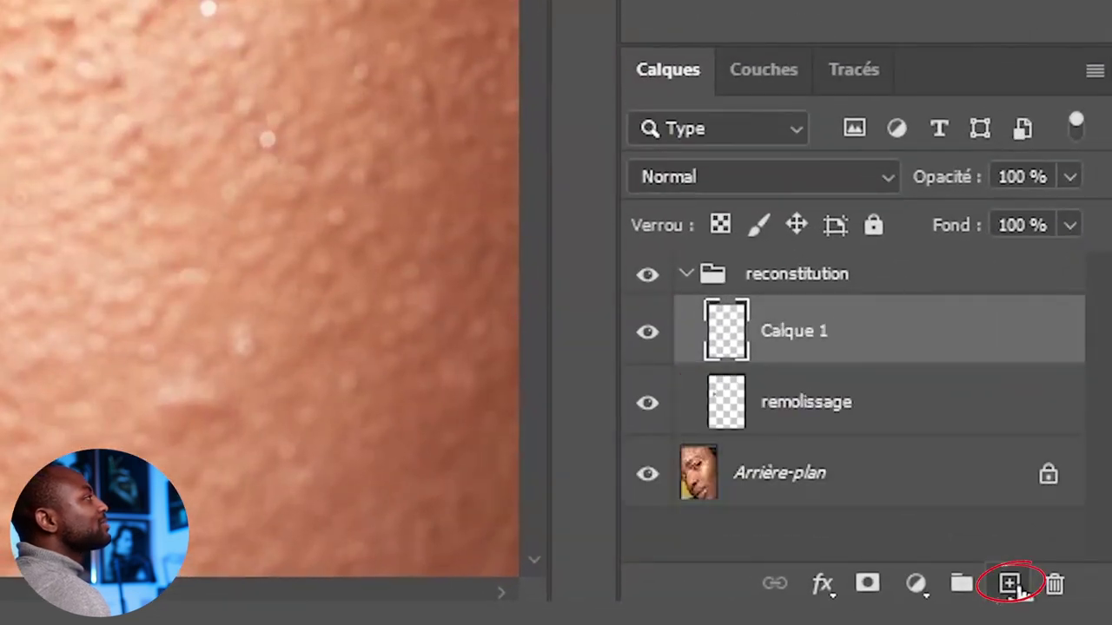
double_click(800, 335)
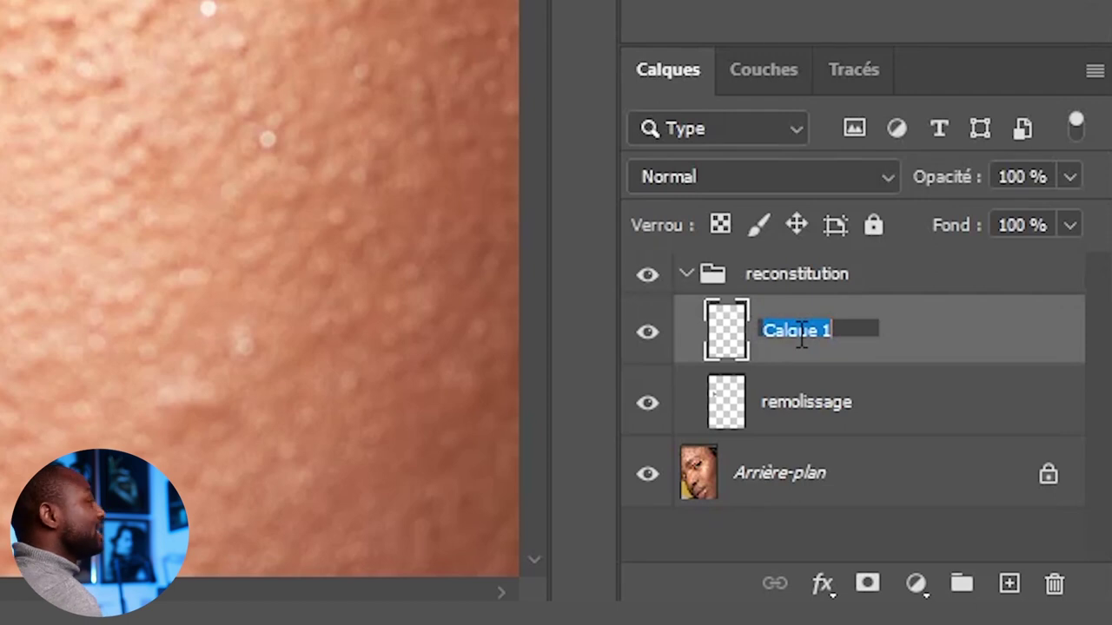
type("remolissage")
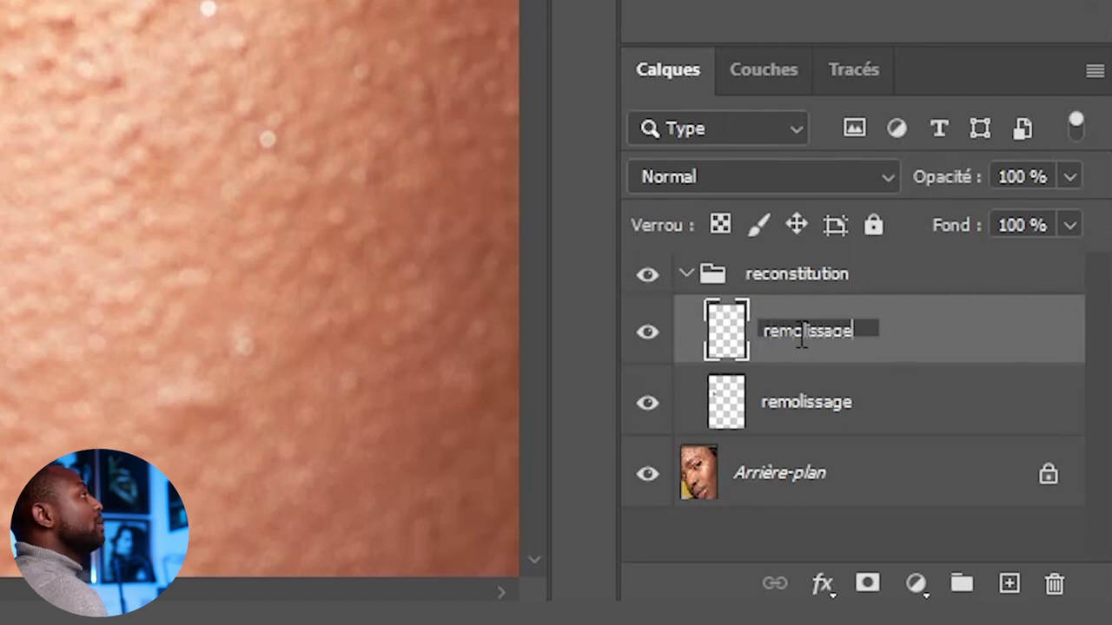
key("Return")
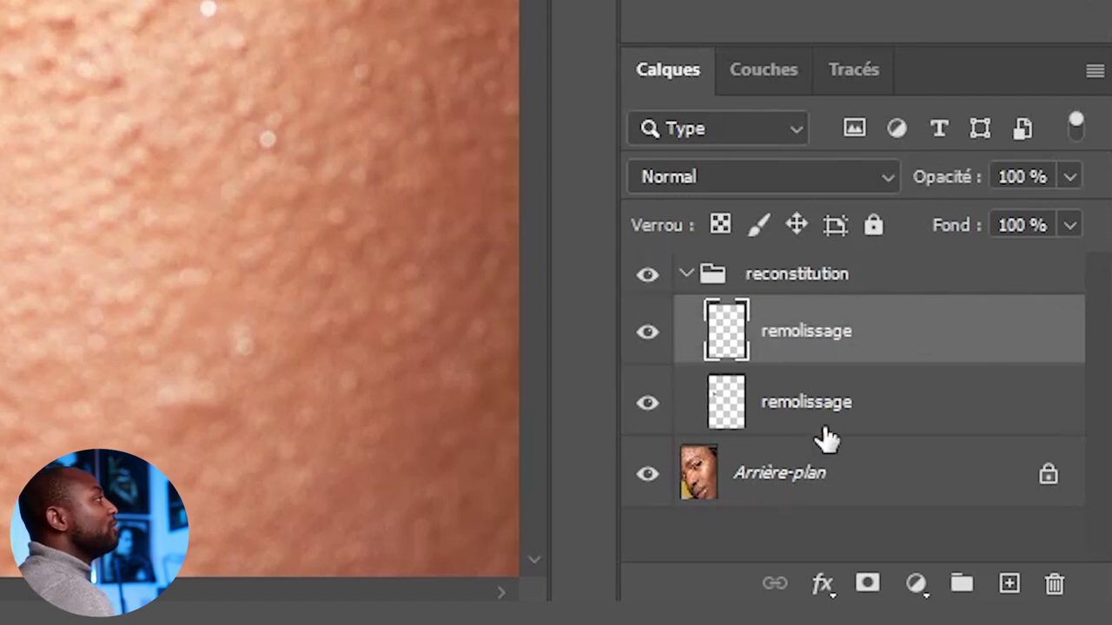
left_click(868, 409)
left_click(869, 341)
double_click(868, 341)
left_click(871, 330)
type("c")
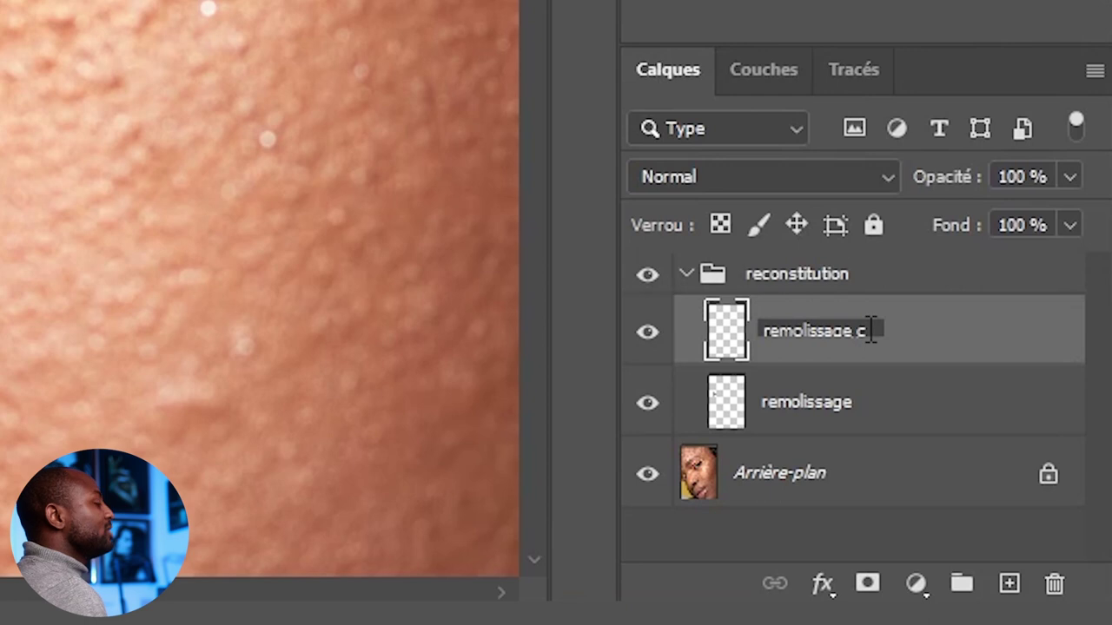
key("BackSpace")
type("pinceau")
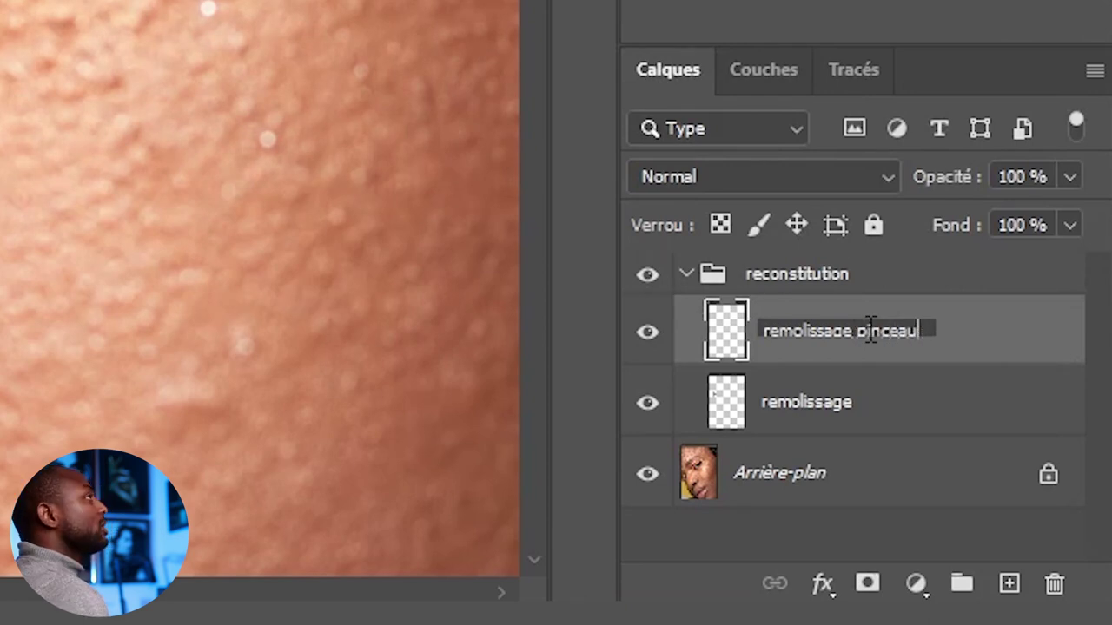
key("Return")
Rename the lower layer 'remolissage tampon' and select 'remolissage pinceau'
double_click(874, 406)
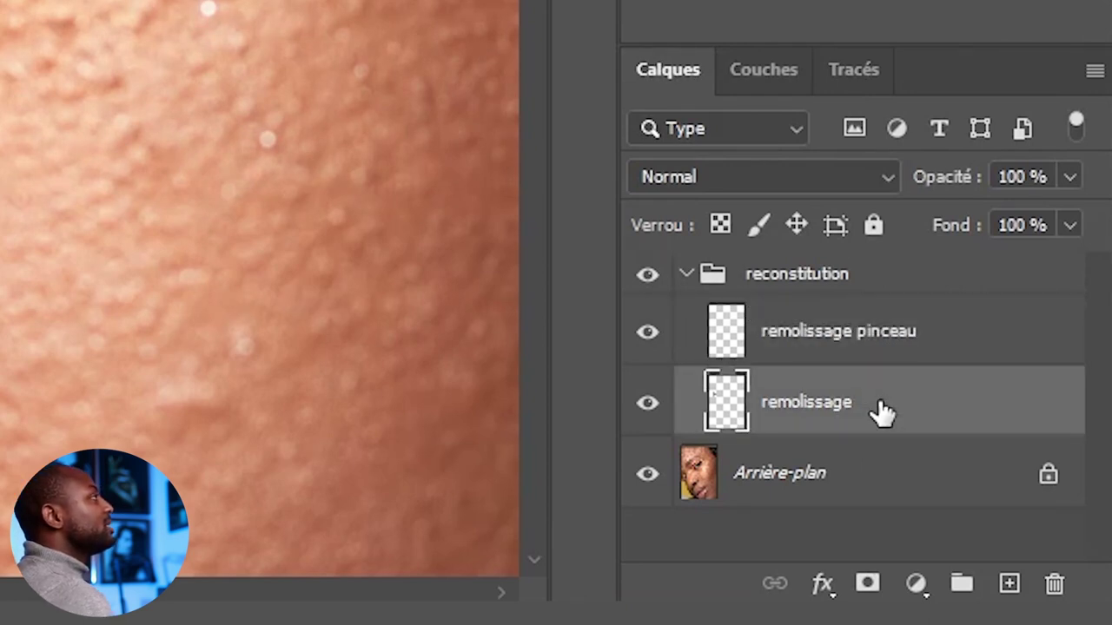
type("tampon")
key("Return")
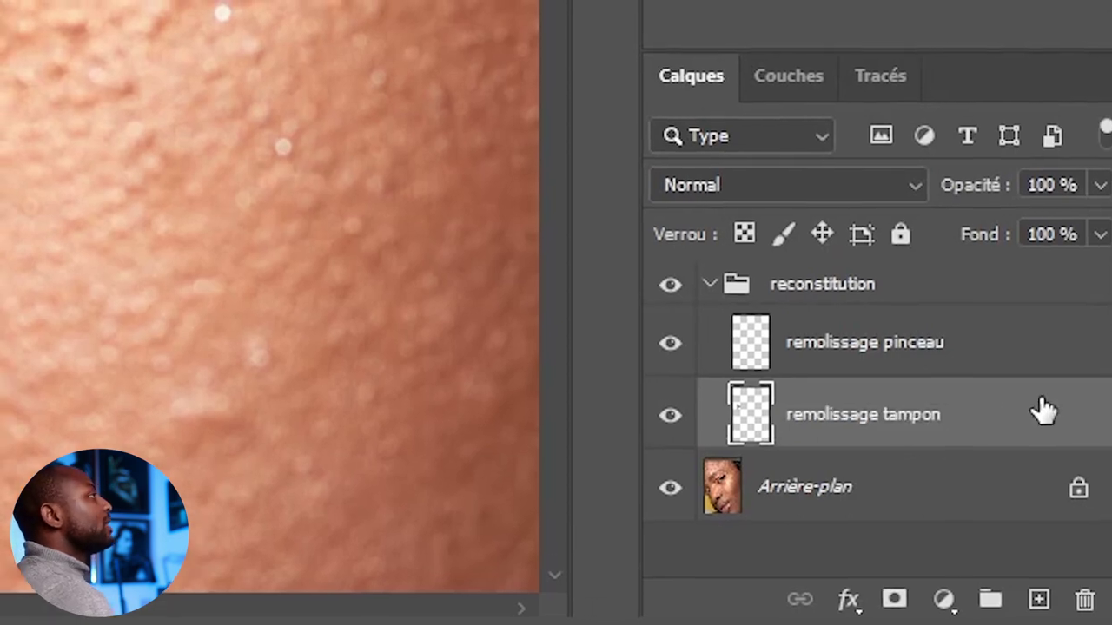
left_click(754, 346)
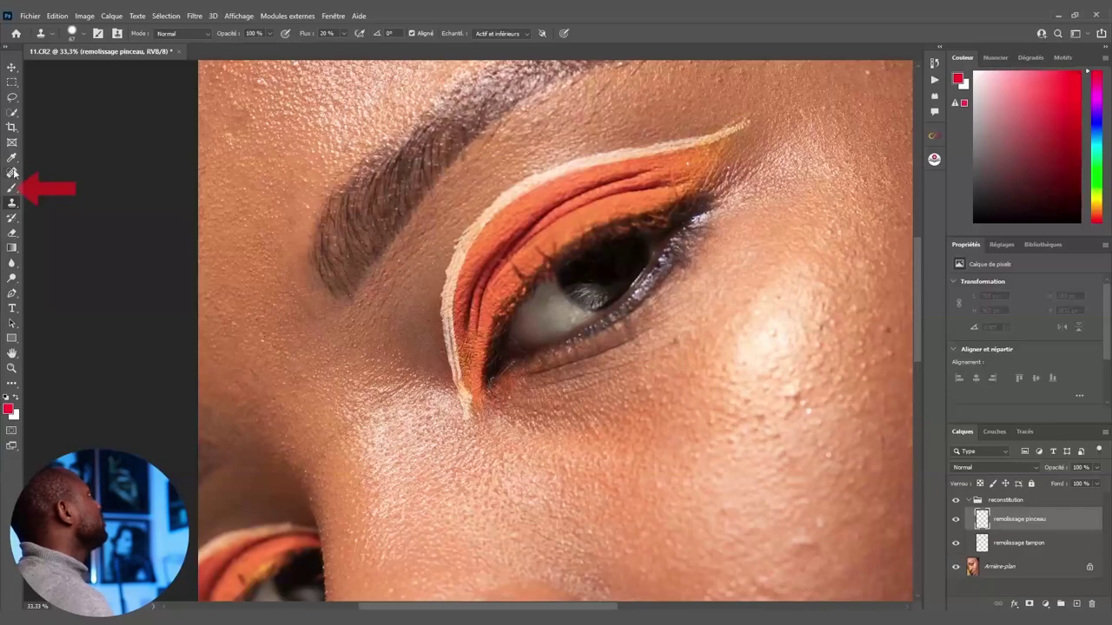
Pan to the eyebrow and keep the brush at 100% opacity and 100% flow
left_click_drag(370, 218, 412, 309)
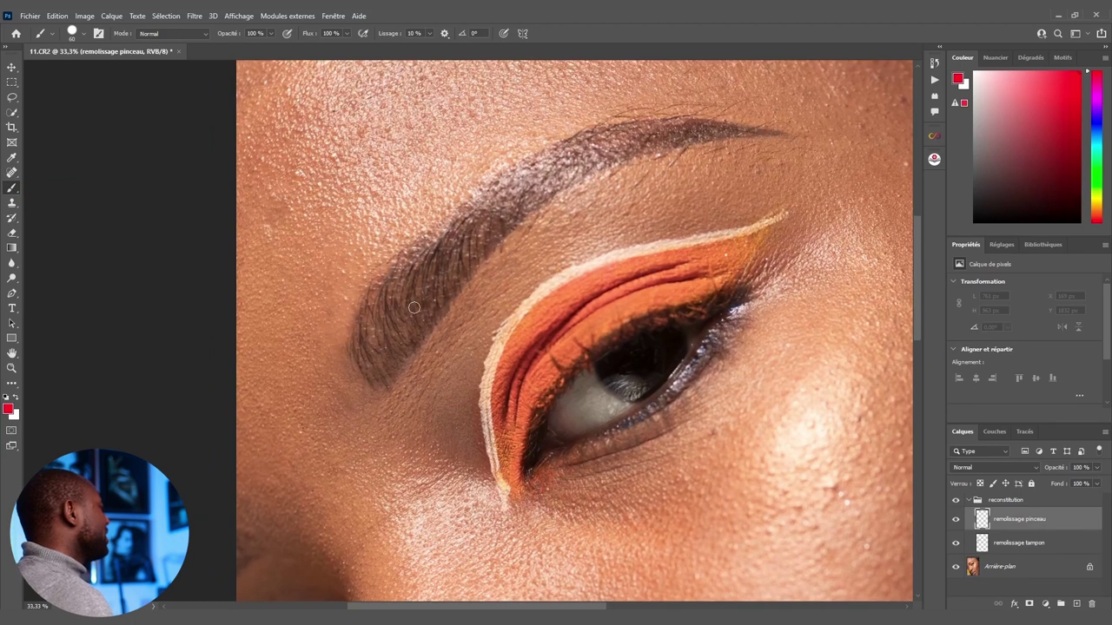
right_click(426, 289, "alt")
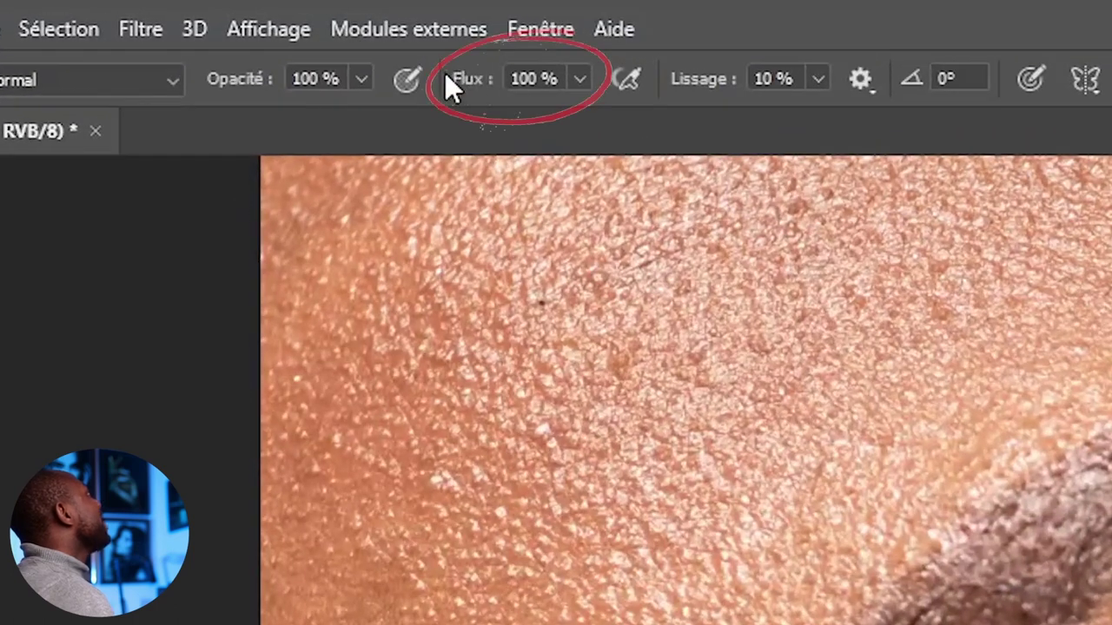
left_click(534, 79)
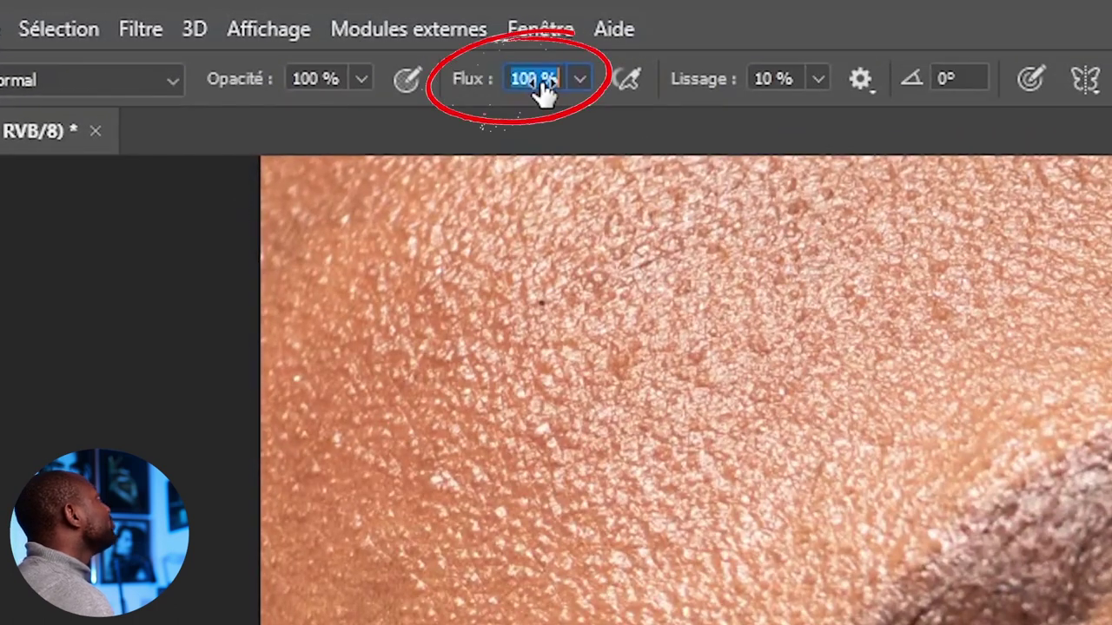
left_click(228, 85)
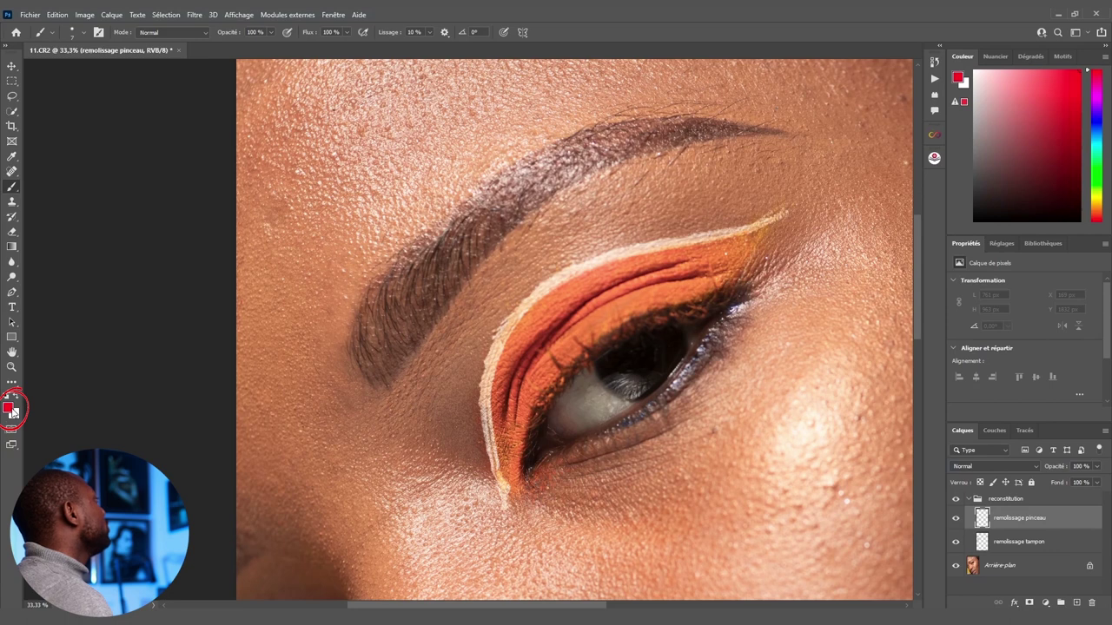
Set the foreground colour to near-black #0d0c0c
left_click(10, 410)
left_click(658, 276)
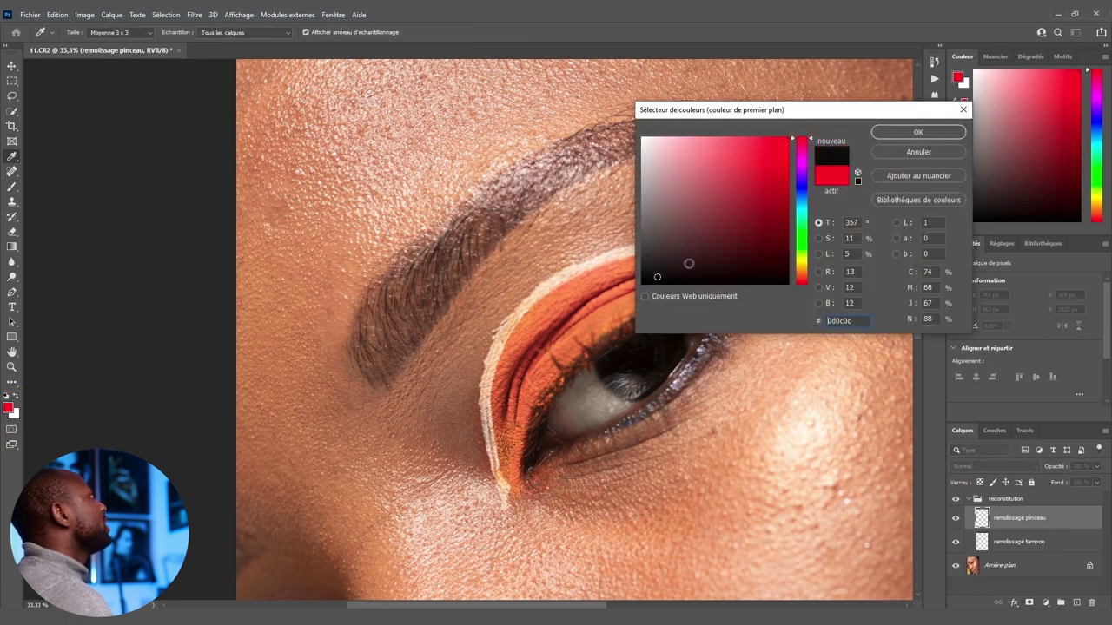
left_click(919, 132)
key("b")
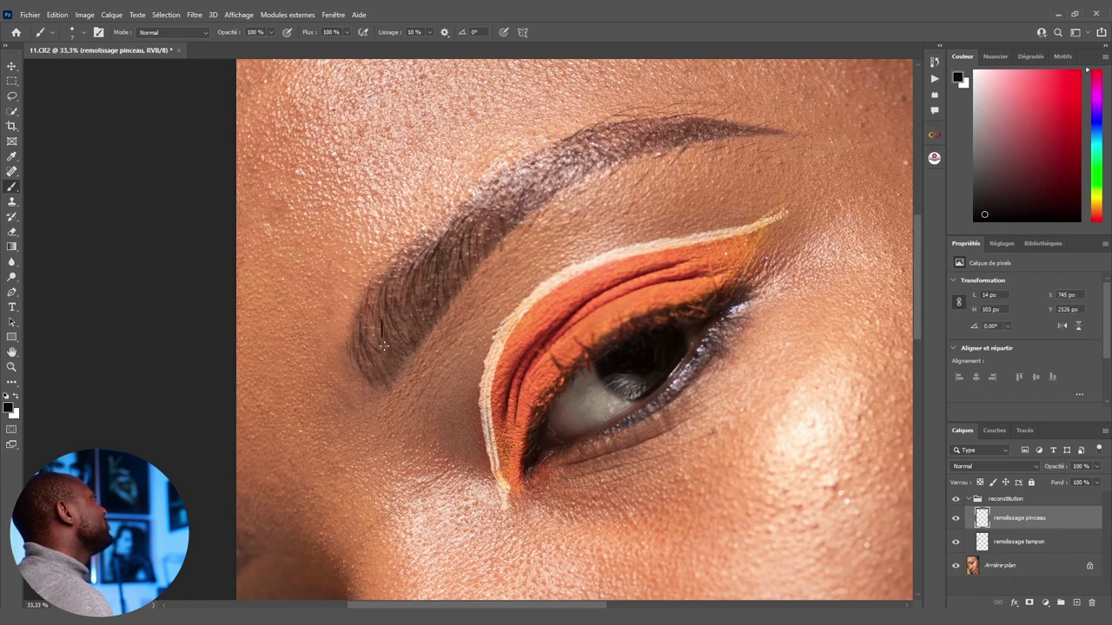
Paint fine 1 px dark hair strokes into the eyebrow
left_click_drag(389, 324, 405, 339)
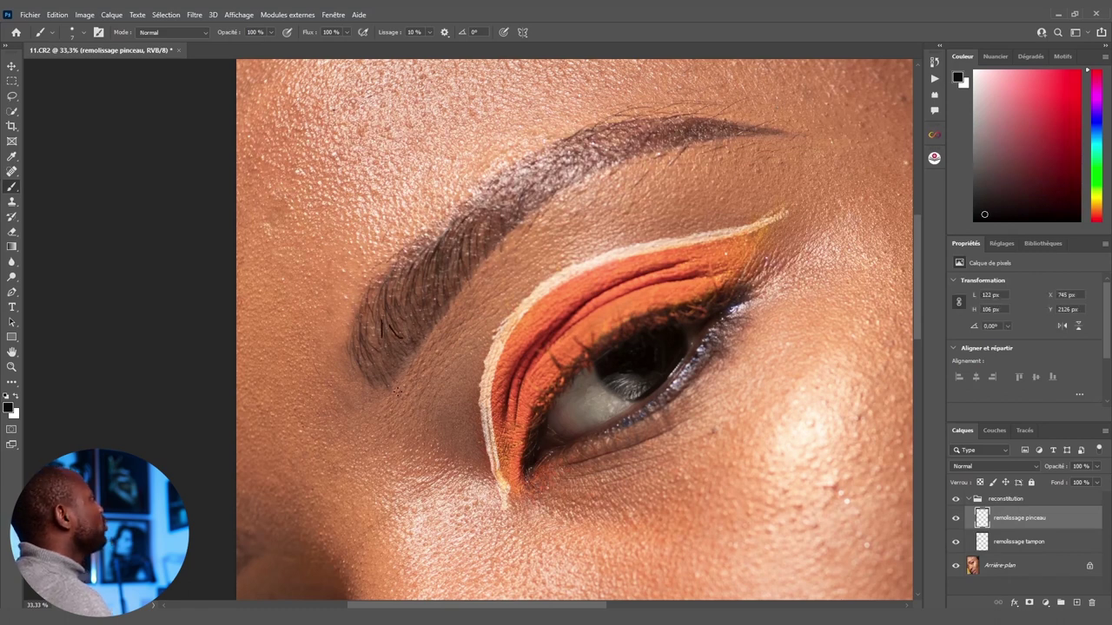
key("ctrl+z")
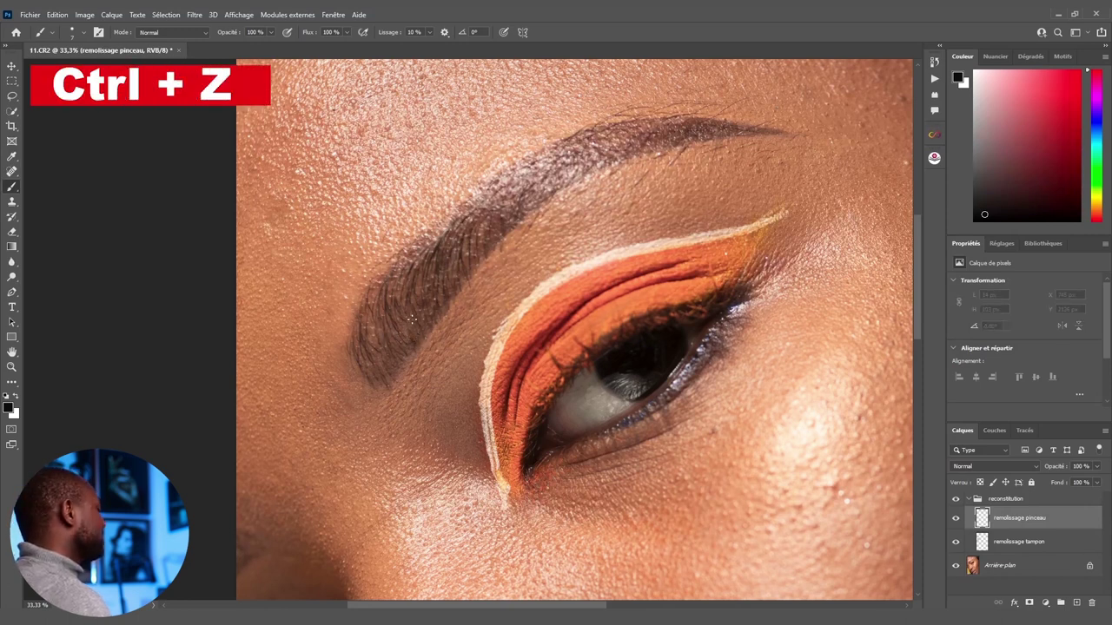
right_click(410, 317, "alt")
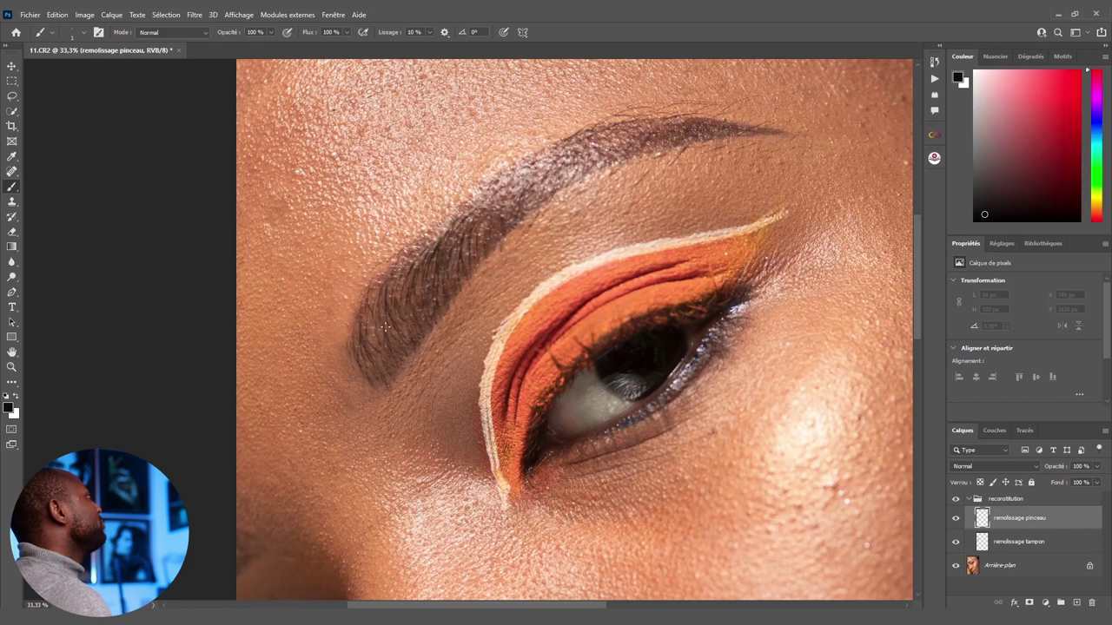
mouse_move(375, 344)
left_mouse_down()
mouse_move(376, 327)
mouse_move(375, 347)
left_mouse_up()
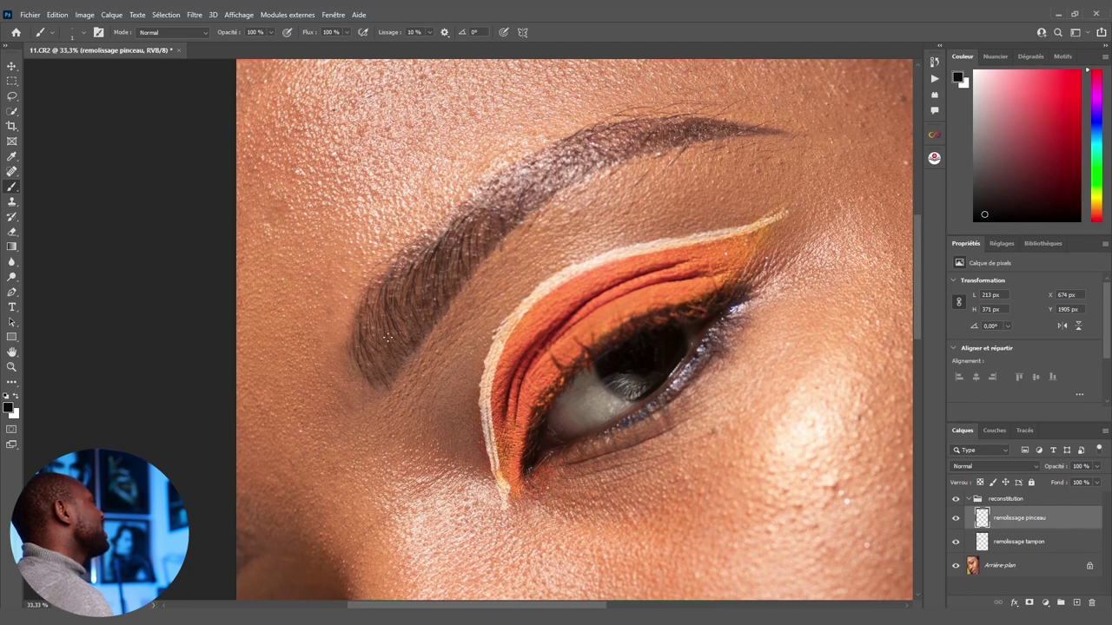
Lower the brush hardness and set the remolissage pinceau layer opacity to 60%
right_click(431, 319)
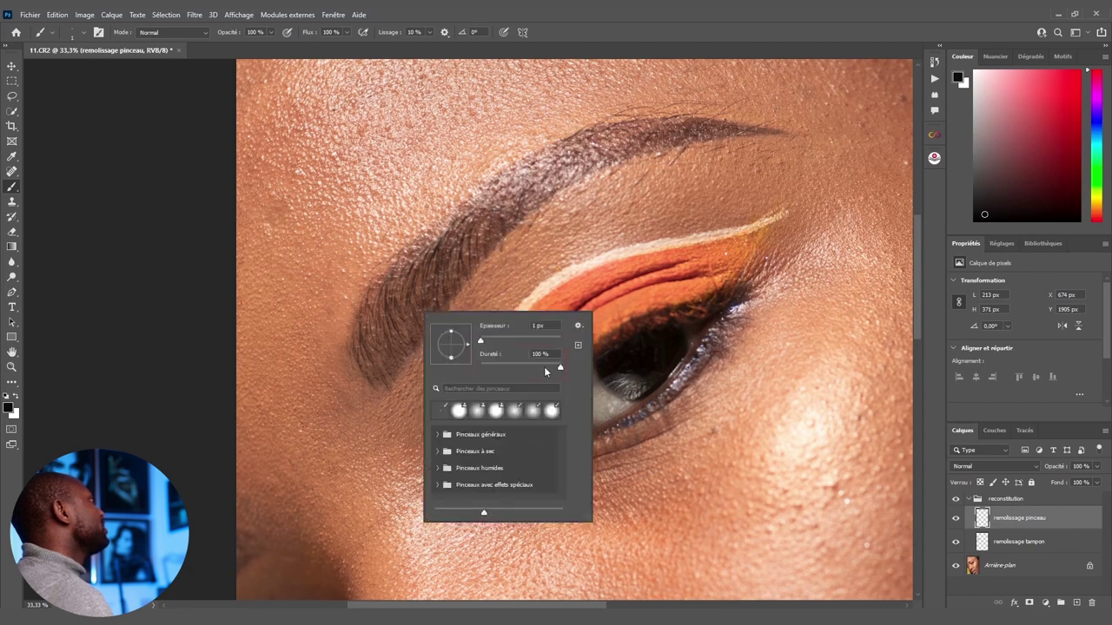
left_click_drag(559, 371, 499, 373)
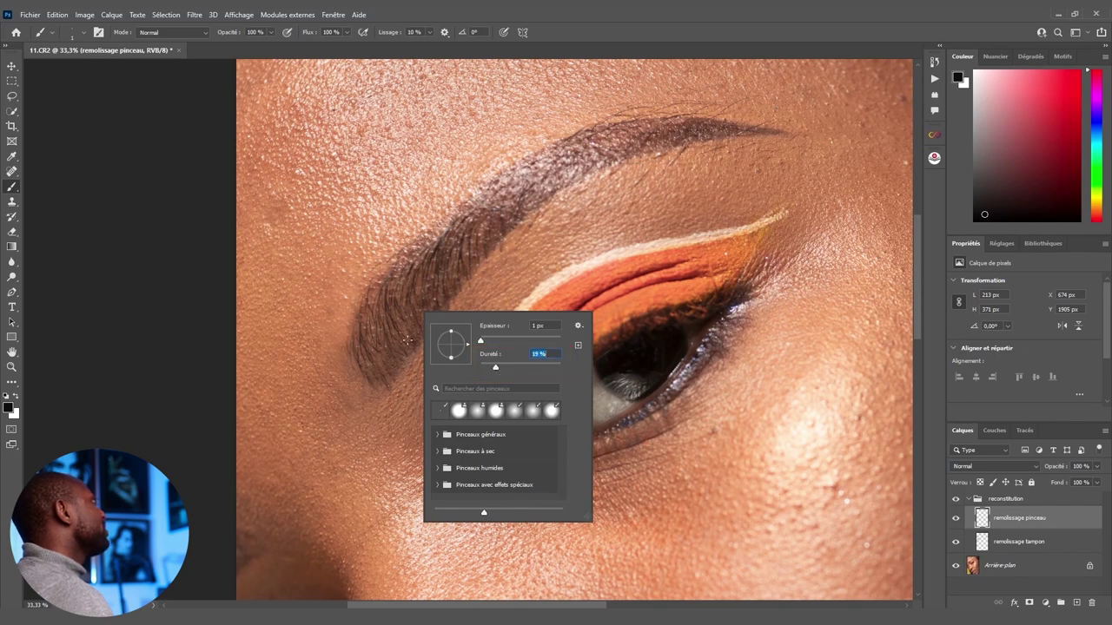
key("Return")
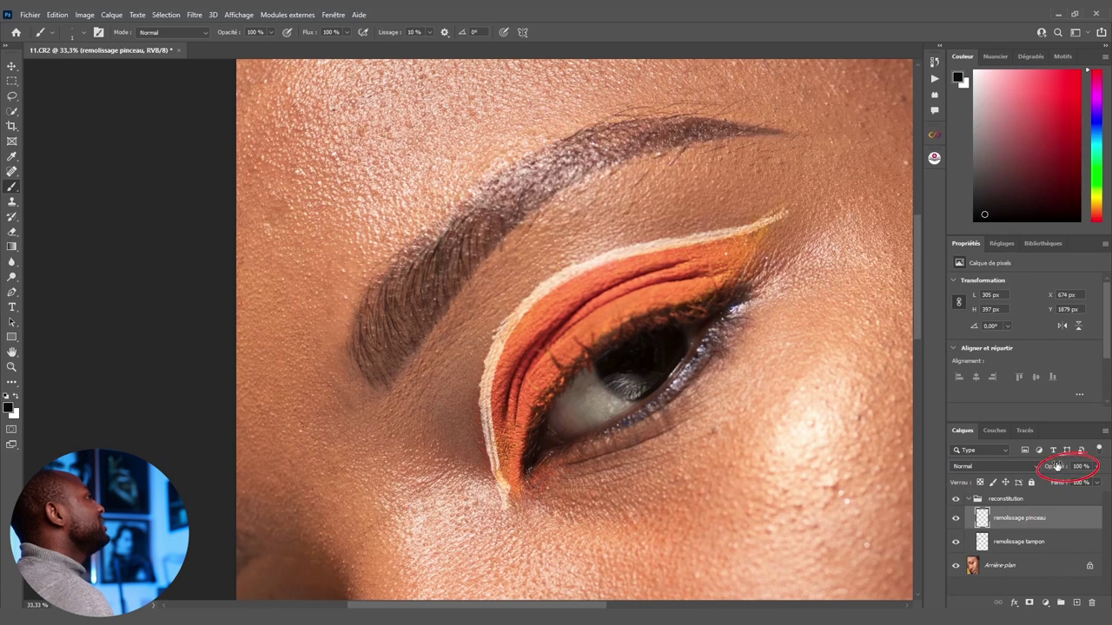
left_click_drag(1058, 467, 1039, 469)
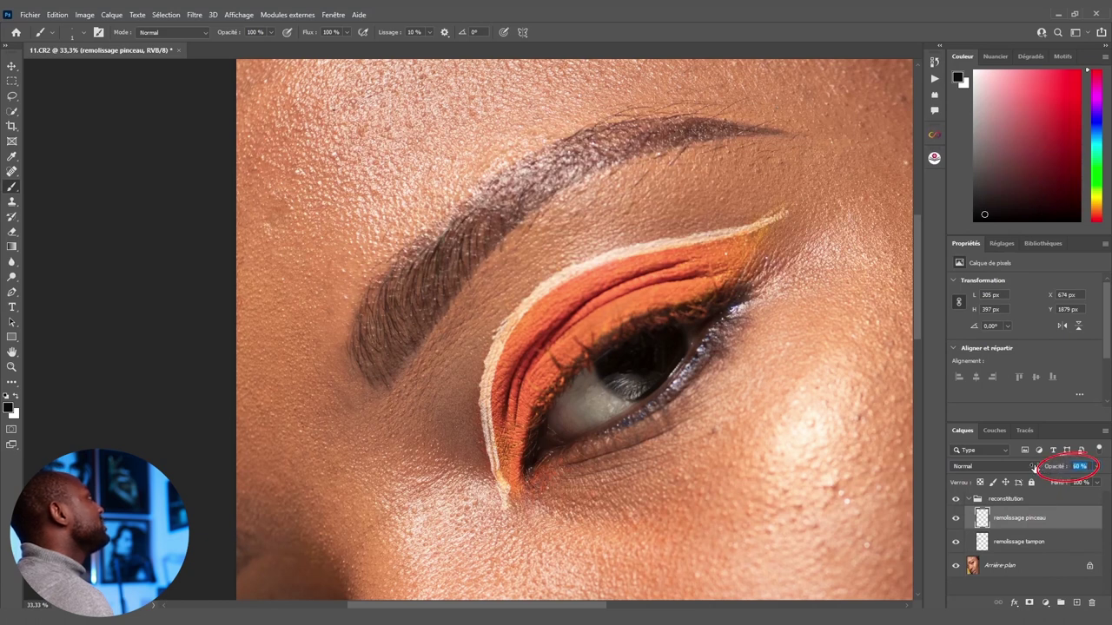
key("Return")
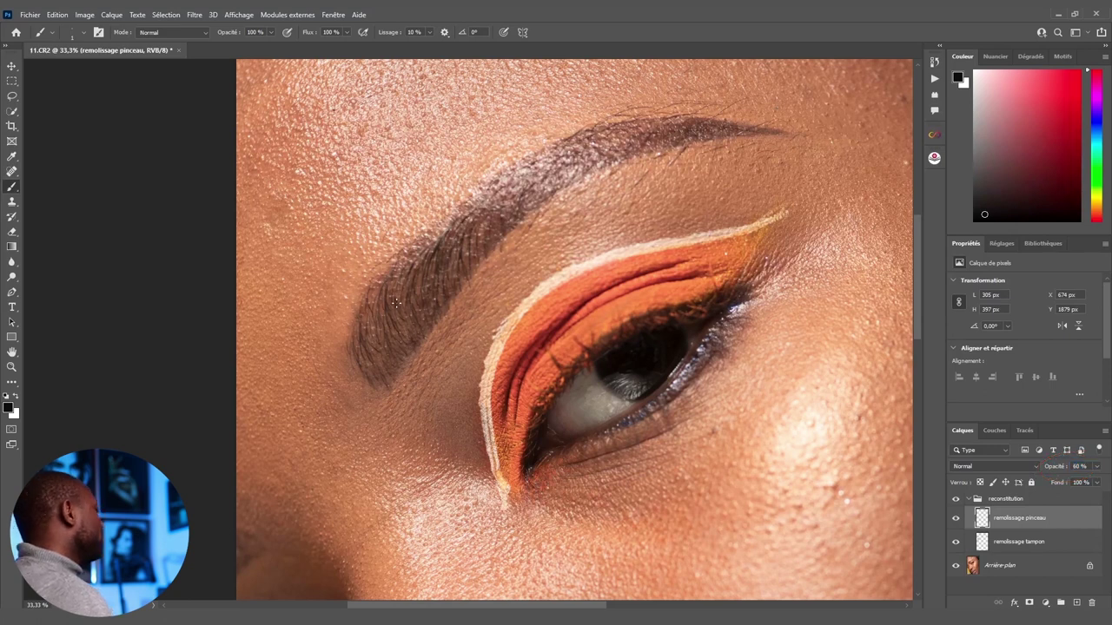
key("z")
right_click(408, 312)
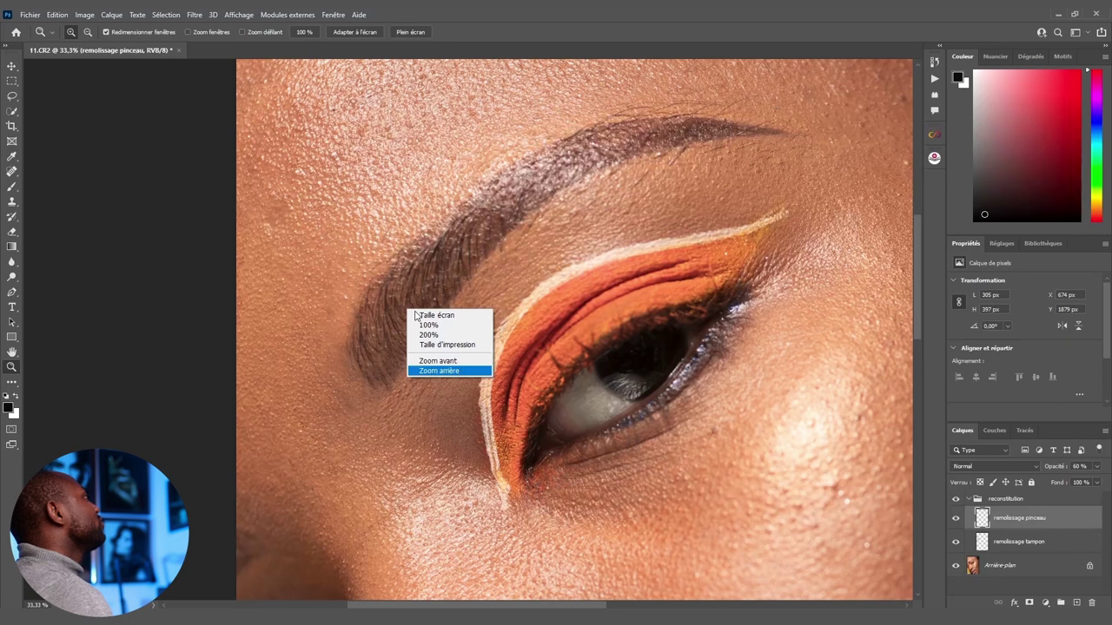
left_click(429, 315)
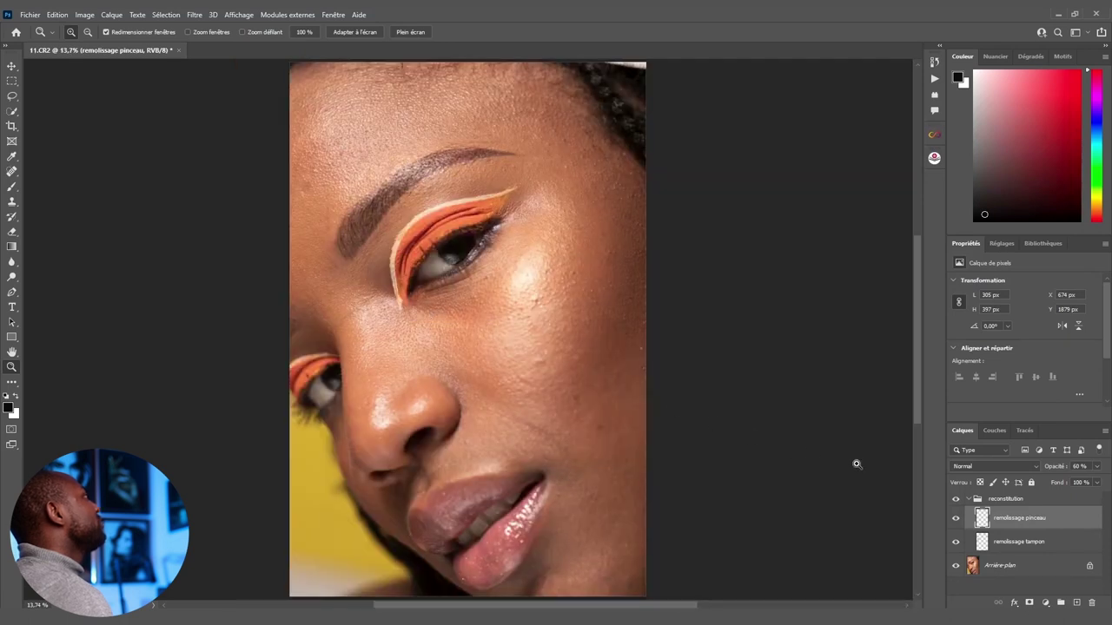
left_click(956, 518)
left_click(955, 519)
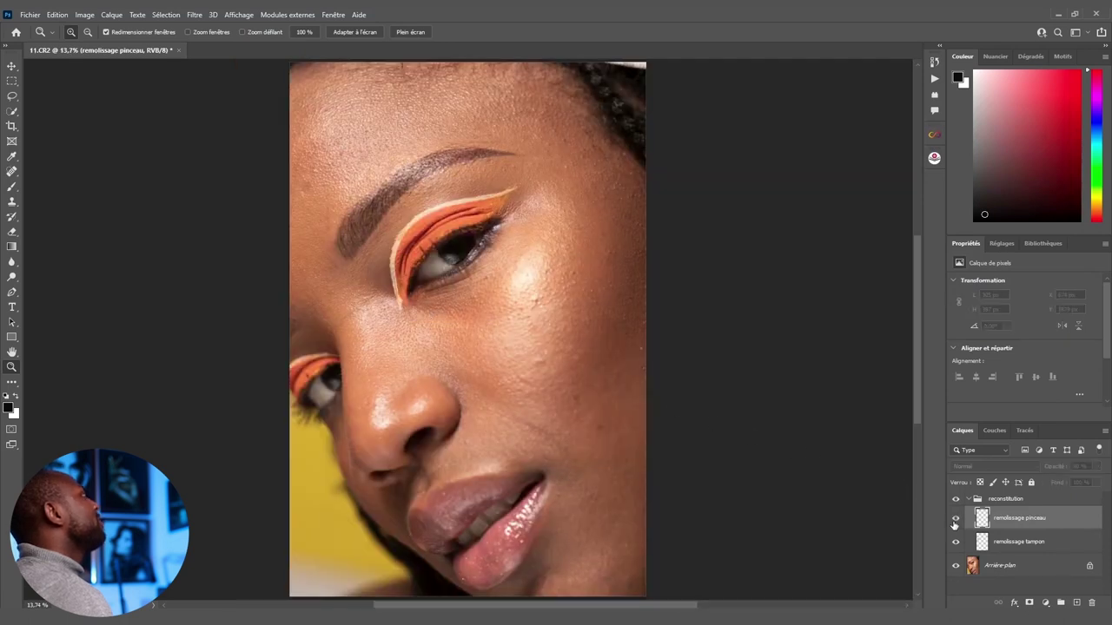
left_click(956, 518)
left_click(956, 519)
left_click(955, 519)
left_click(955, 518)
left_click(954, 521)
left_click(955, 522)
left_click(956, 519)
left_click(955, 519)
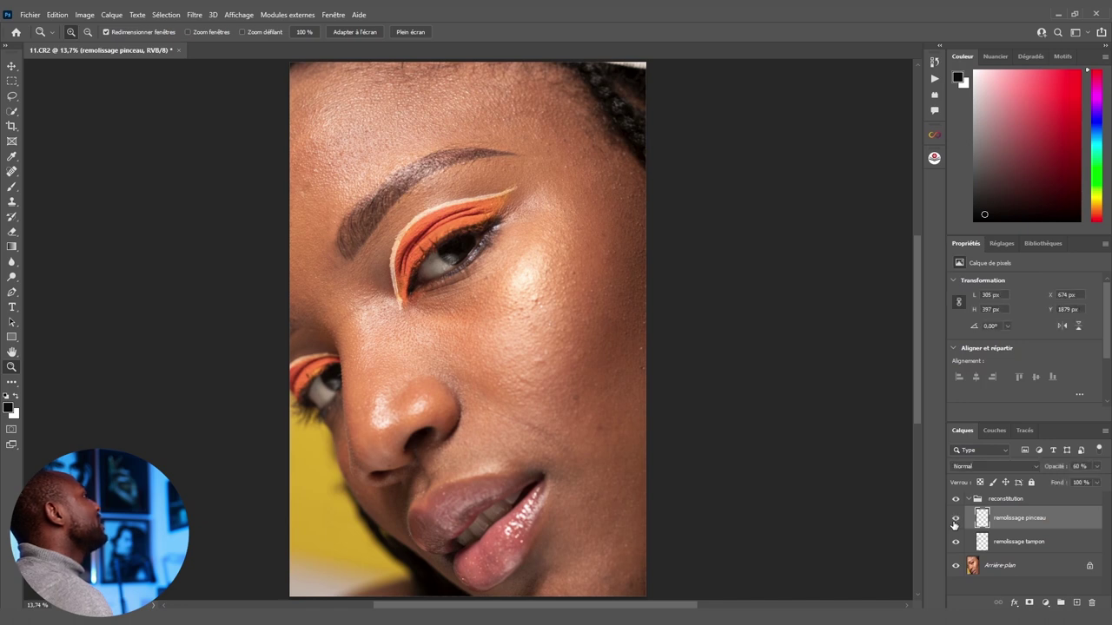
left_click(956, 543)
left_click(956, 543)
left_click(957, 543)
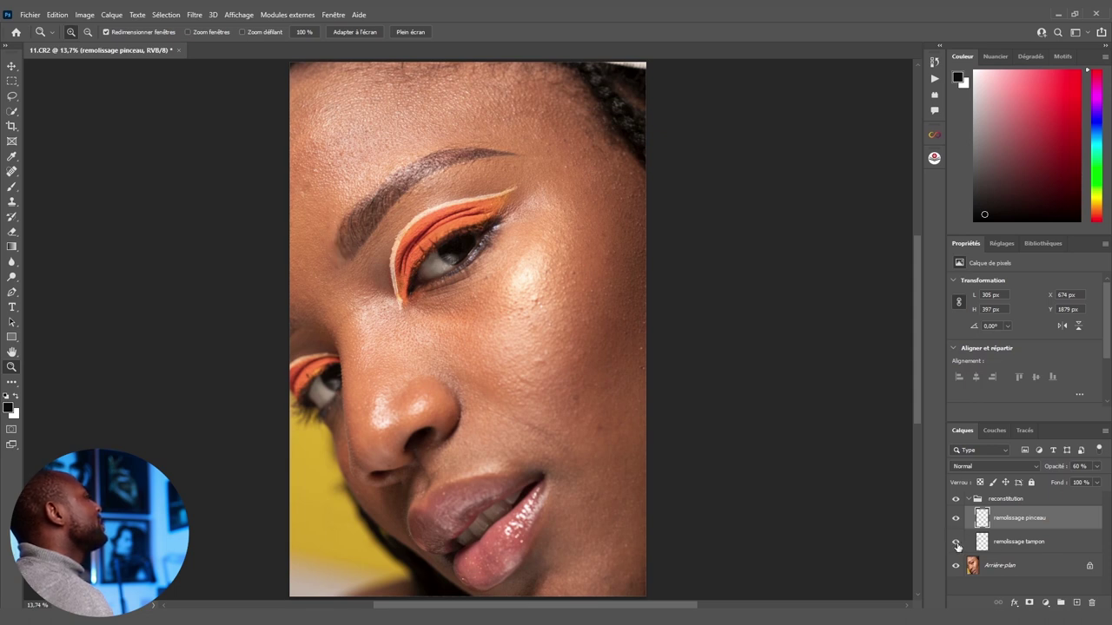
left_click(1058, 548)
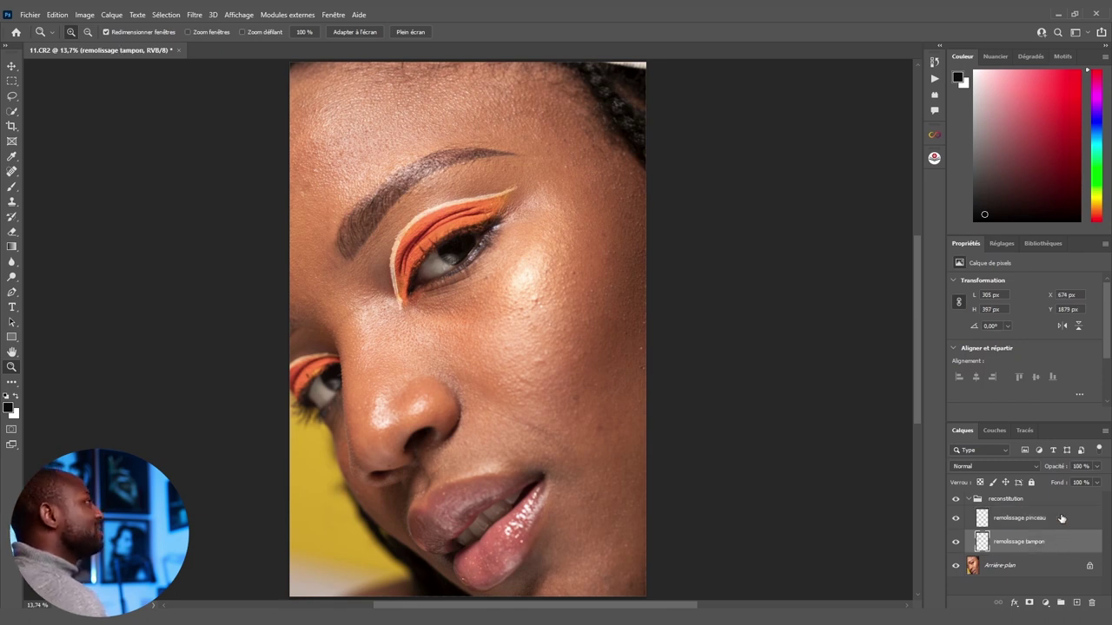
left_click(1060, 520)
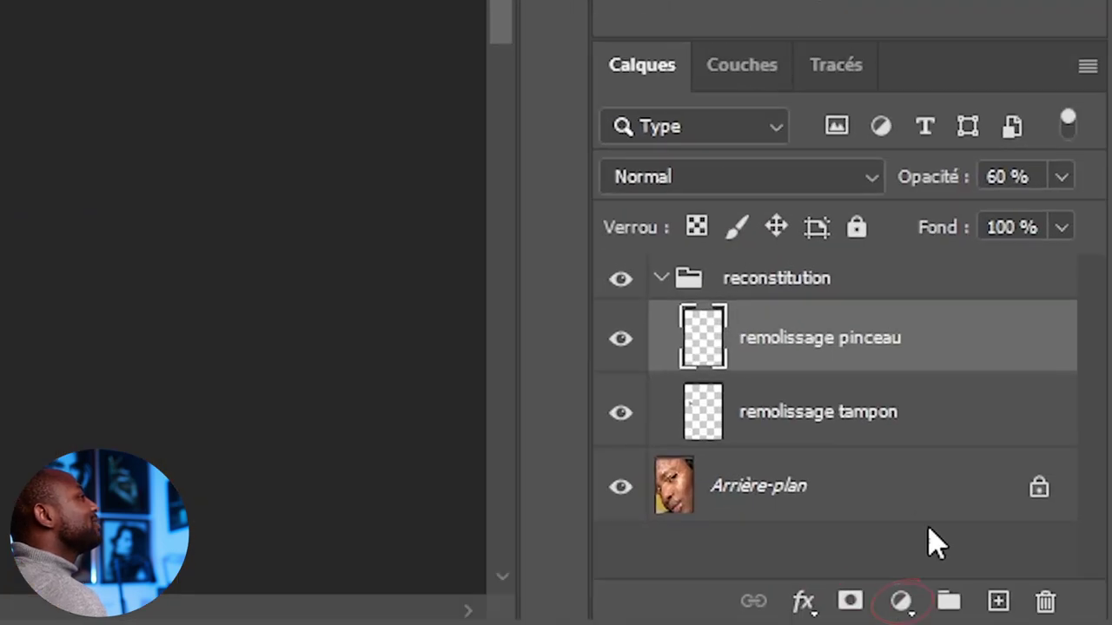
Add a Courbes 1 layer with the curve pulled down, then invert its mask to black
left_click(1045, 602)
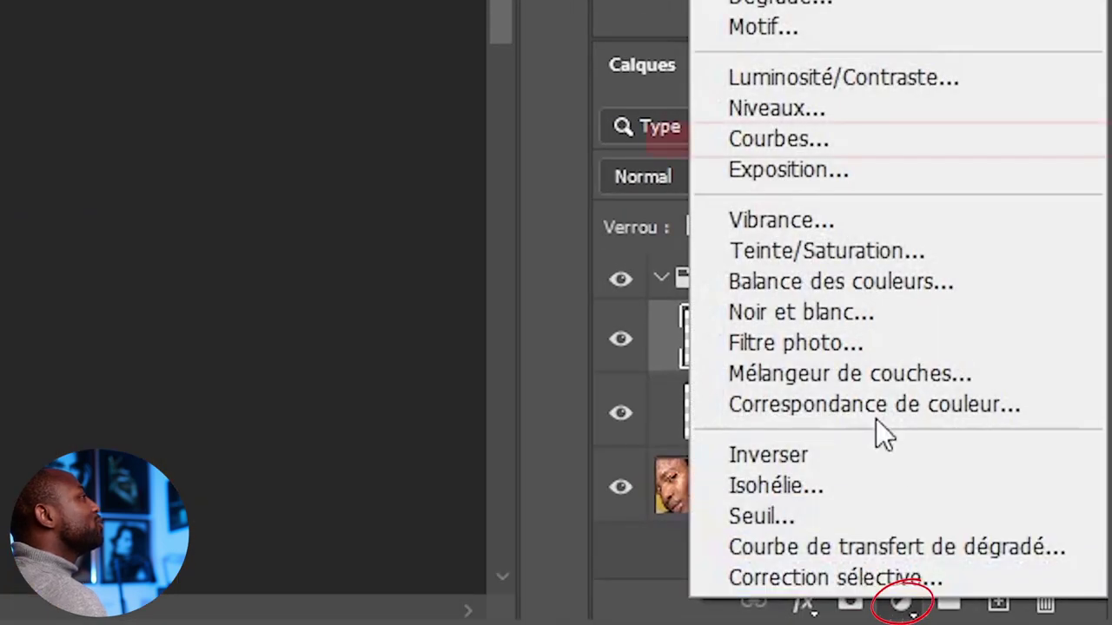
left_click(803, 146)
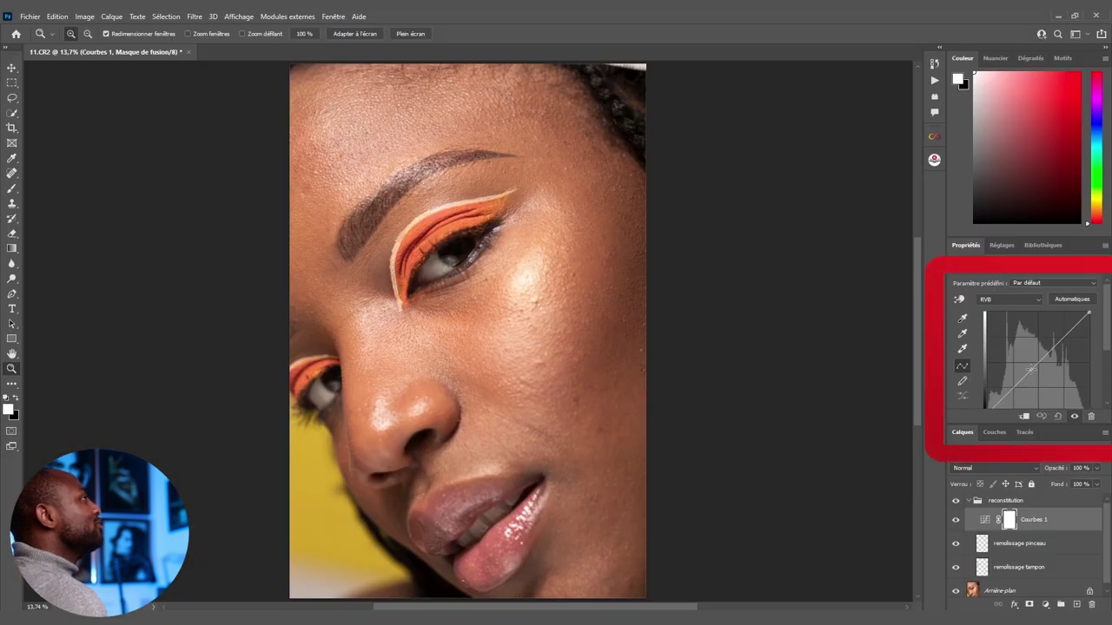
left_click_drag(1032, 365, 1039, 377)
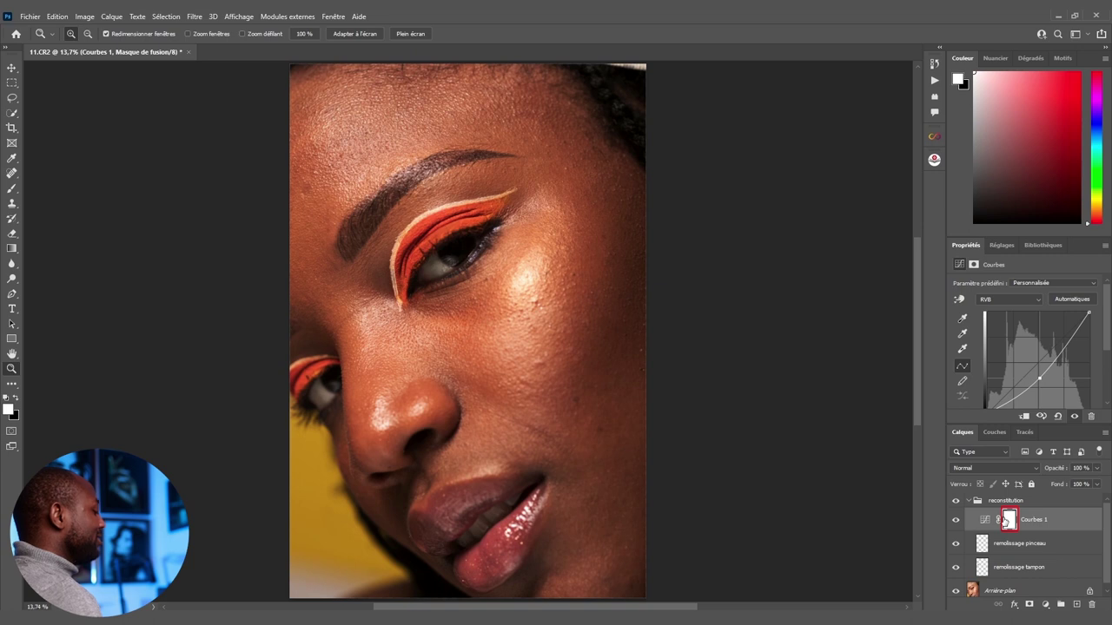
key("ctrl+i")
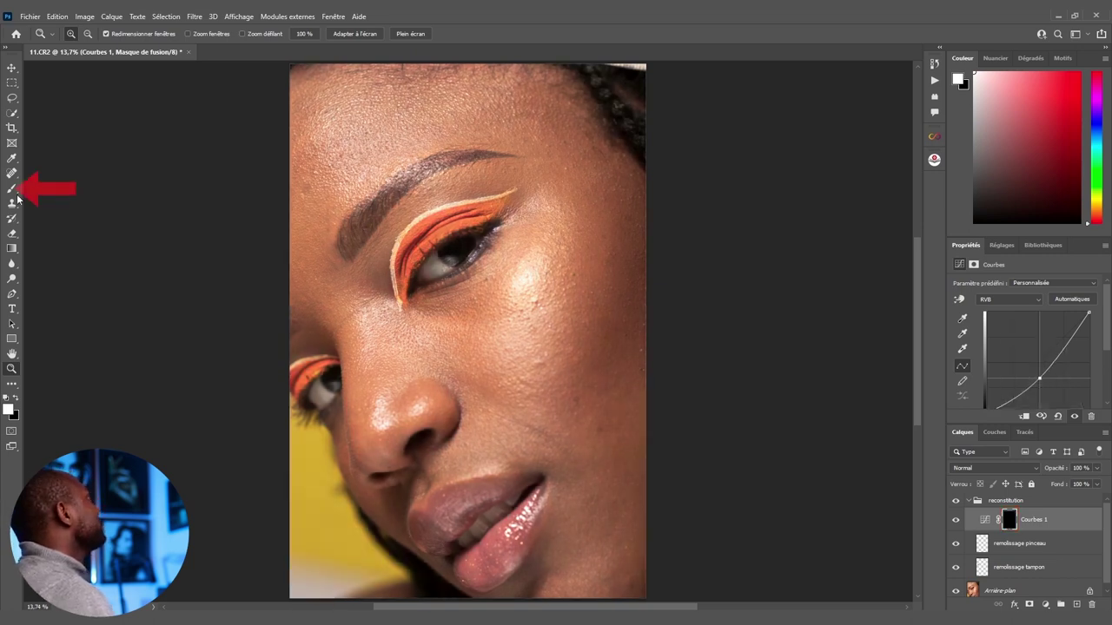
Switch to the Brush tool with flow set to 1%
key("b")
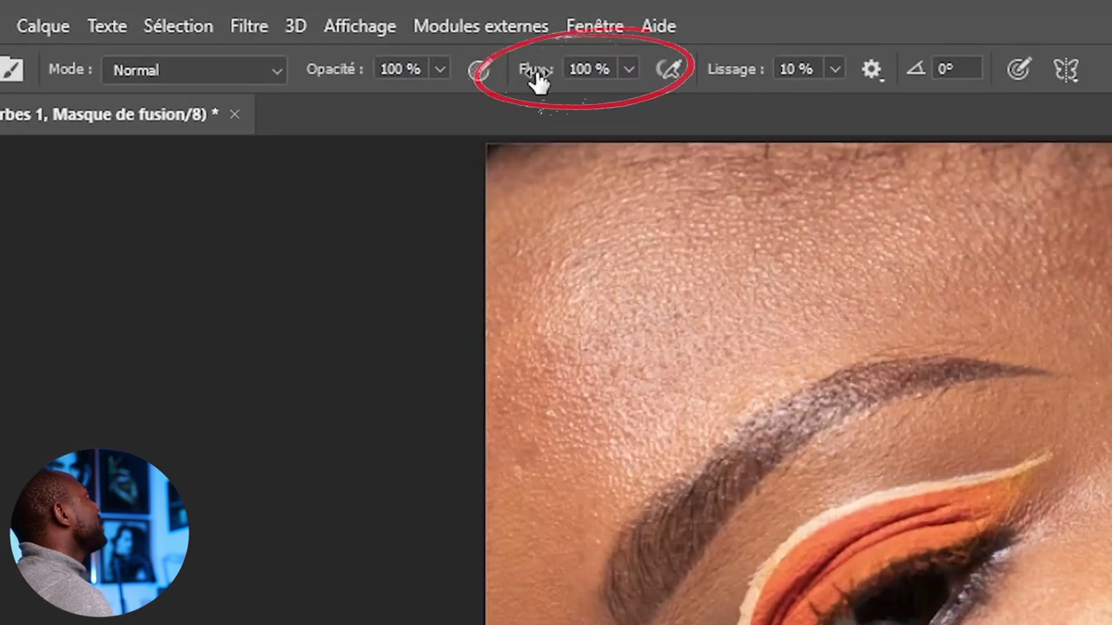
left_click_drag(309, 34, 253, 38)
key("Down")
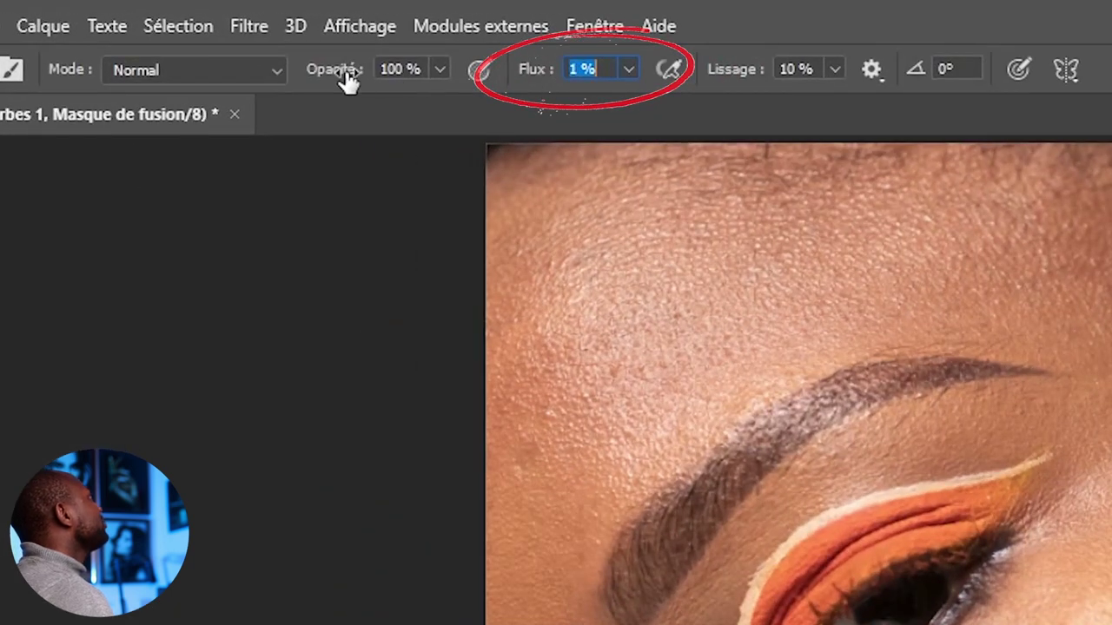
key("Return")
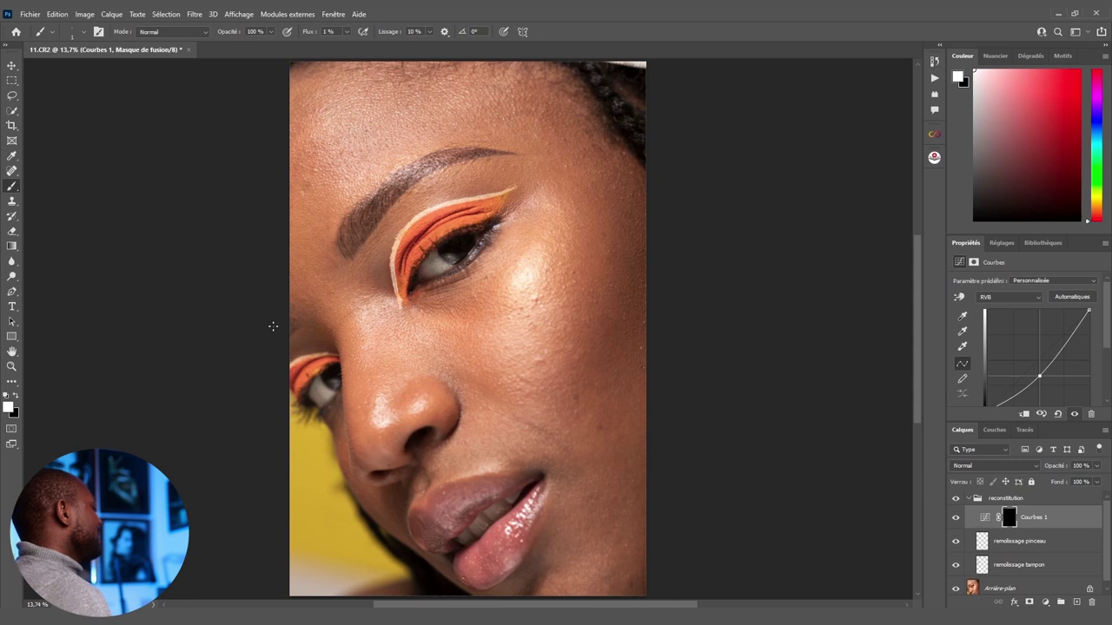
Enlarge the brush and paint white on the Courbes 1 mask over the eyebrow tail
mouse_move(318, 246)
left_mouse_down()
mouse_move(335, 251)
mouse_move(356, 228)
left_mouse_up()
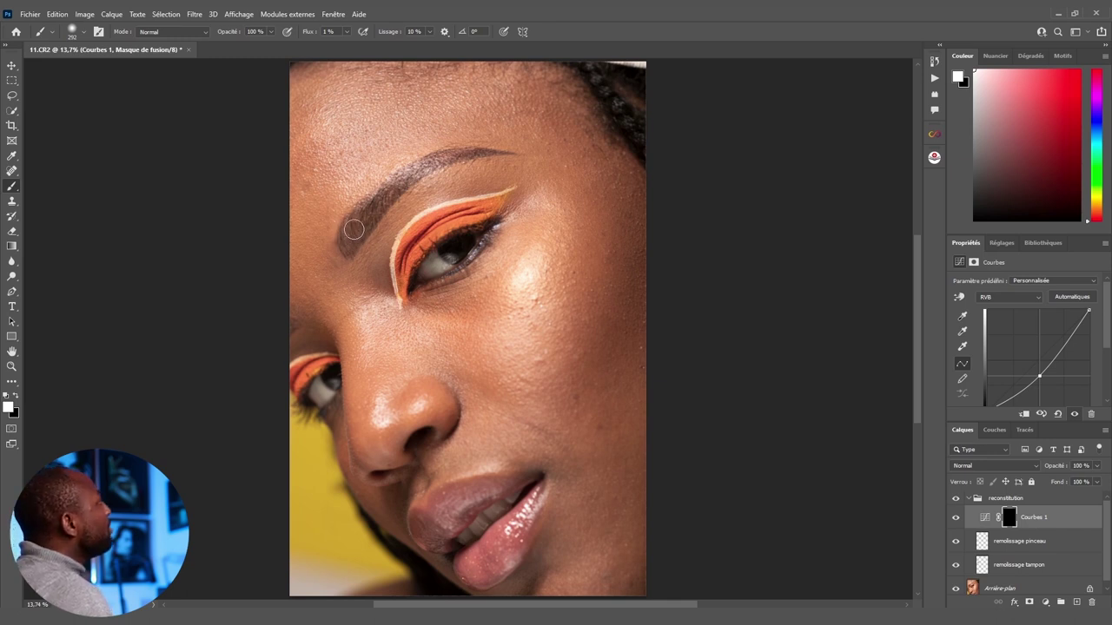
left_click_drag(351, 242, 373, 252)
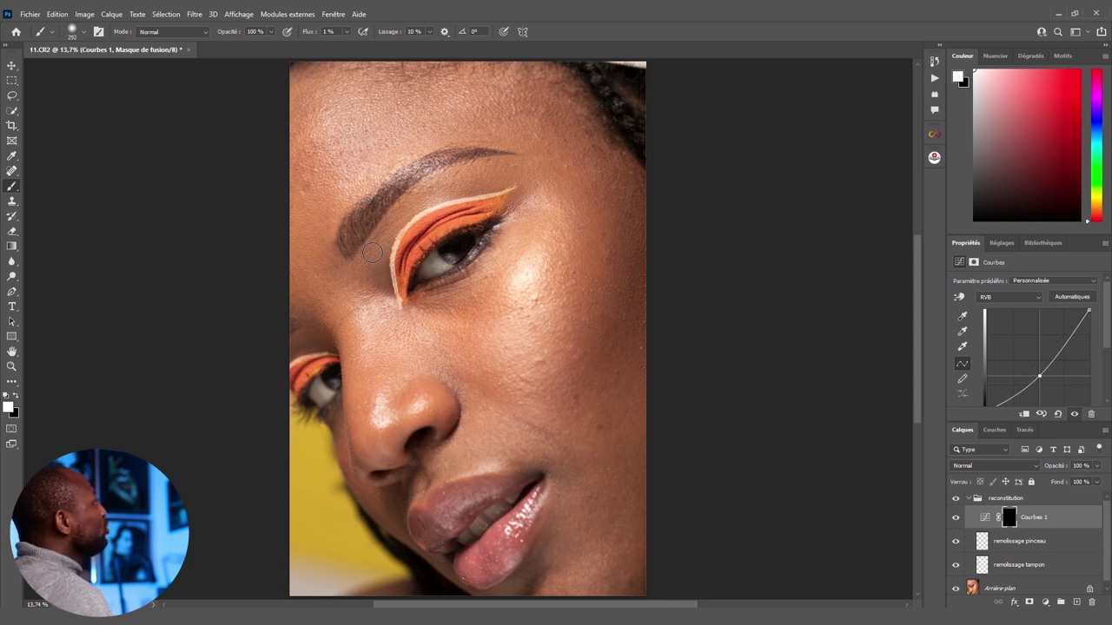
left_click_drag(371, 251, 358, 251)
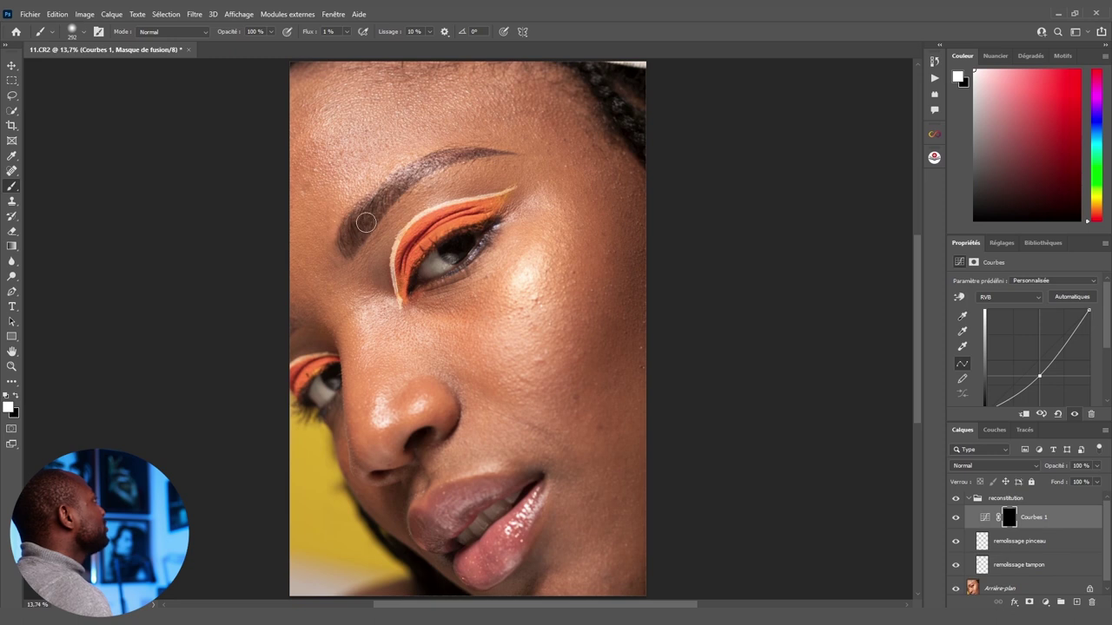
Toggle Courbes 1 visibility to compare before and after, leaving it shown
left_click(955, 519)
left_click(955, 519)
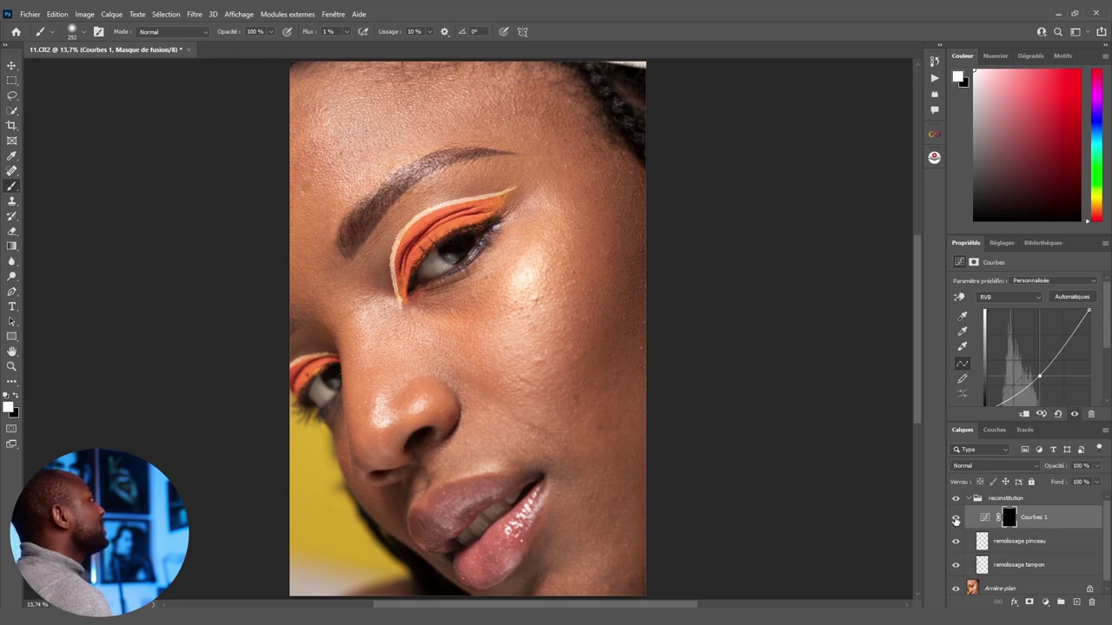
left_click(956, 519)
left_click(955, 520)
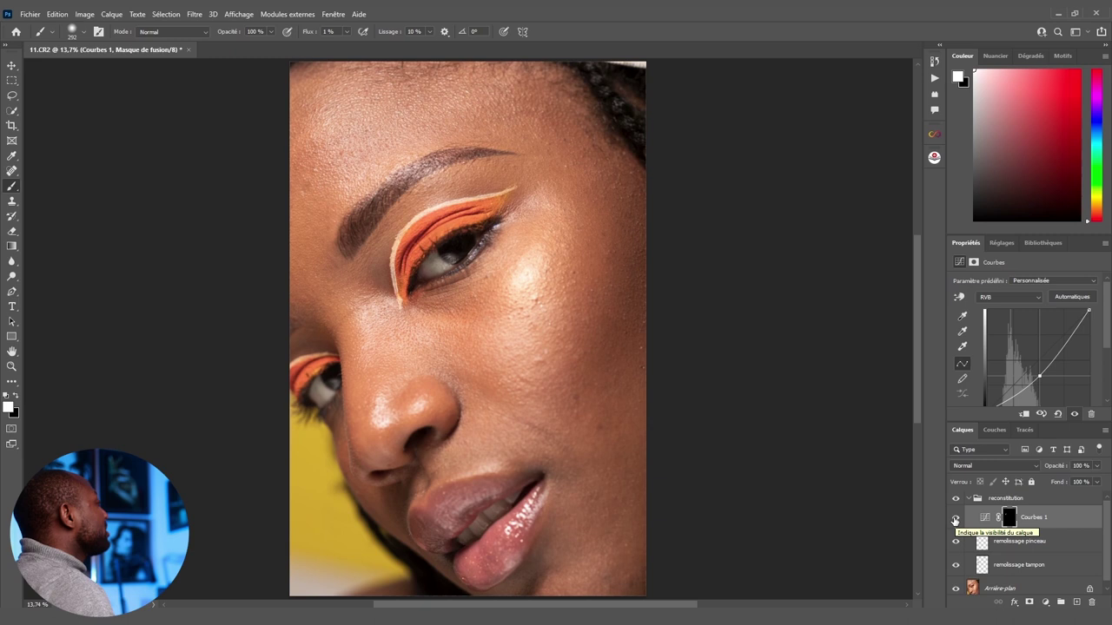
key("z")
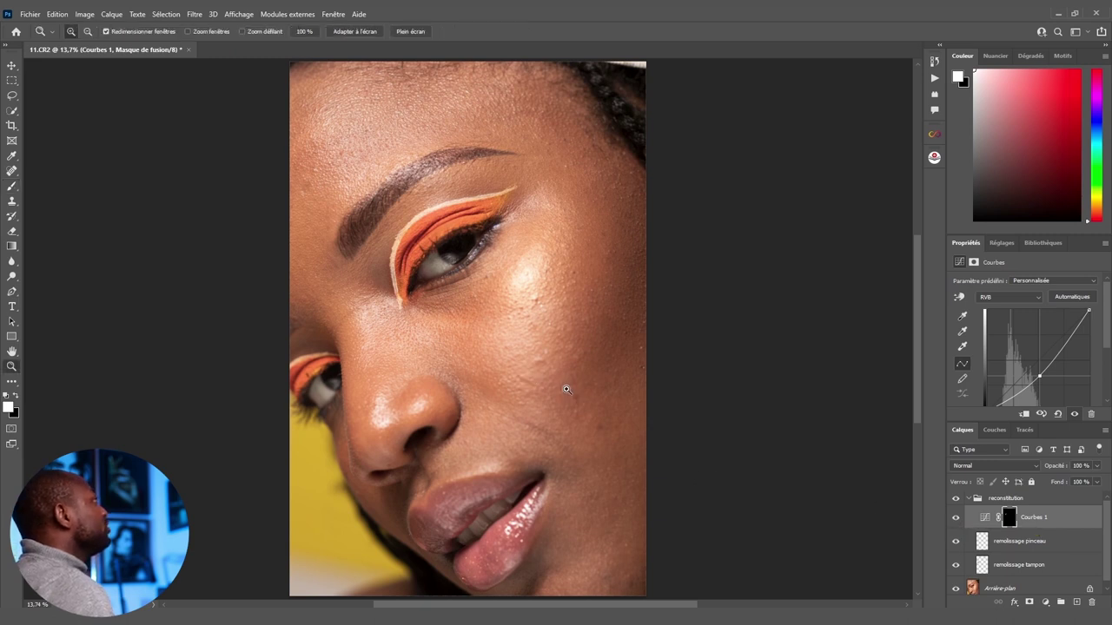
right_click(567, 393)
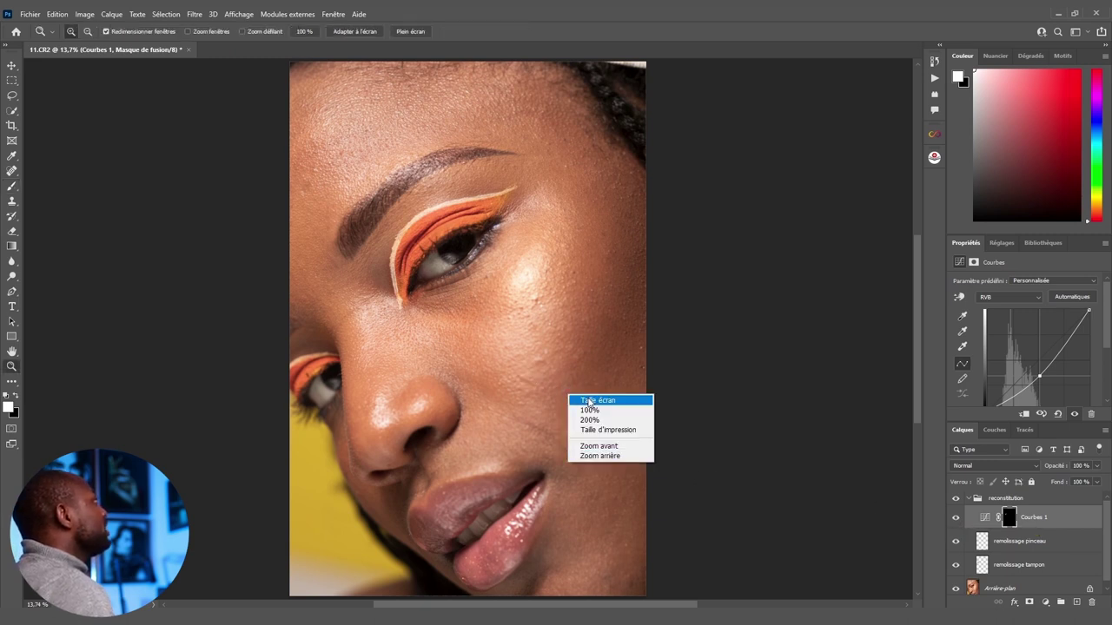
left_click(588, 398)
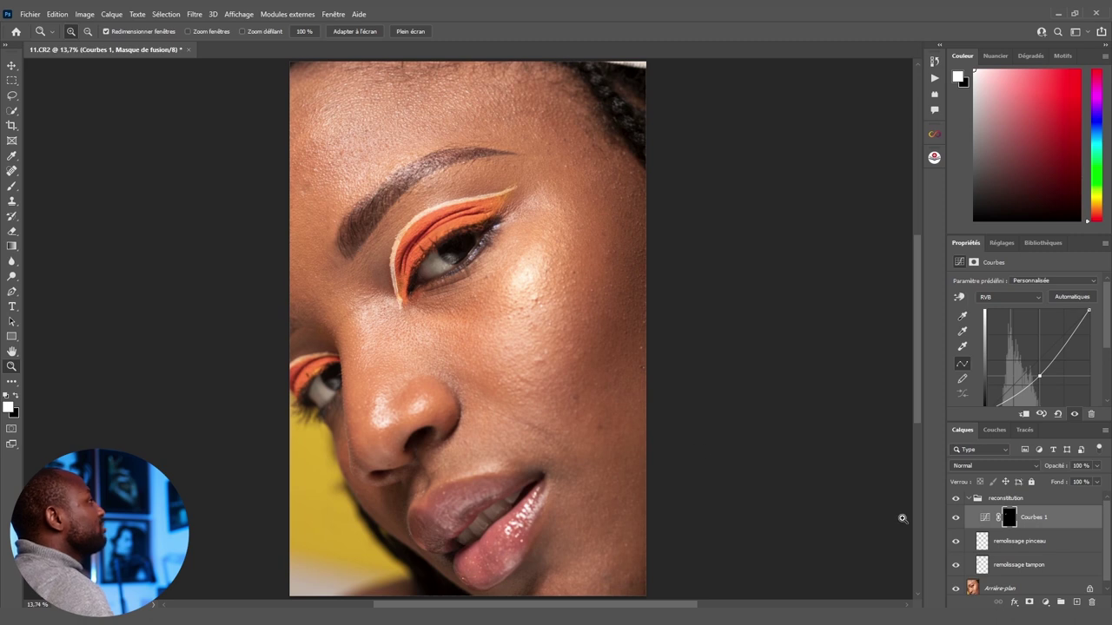
left_click(955, 518)
left_click(956, 517)
left_click(956, 518)
left_click(955, 518)
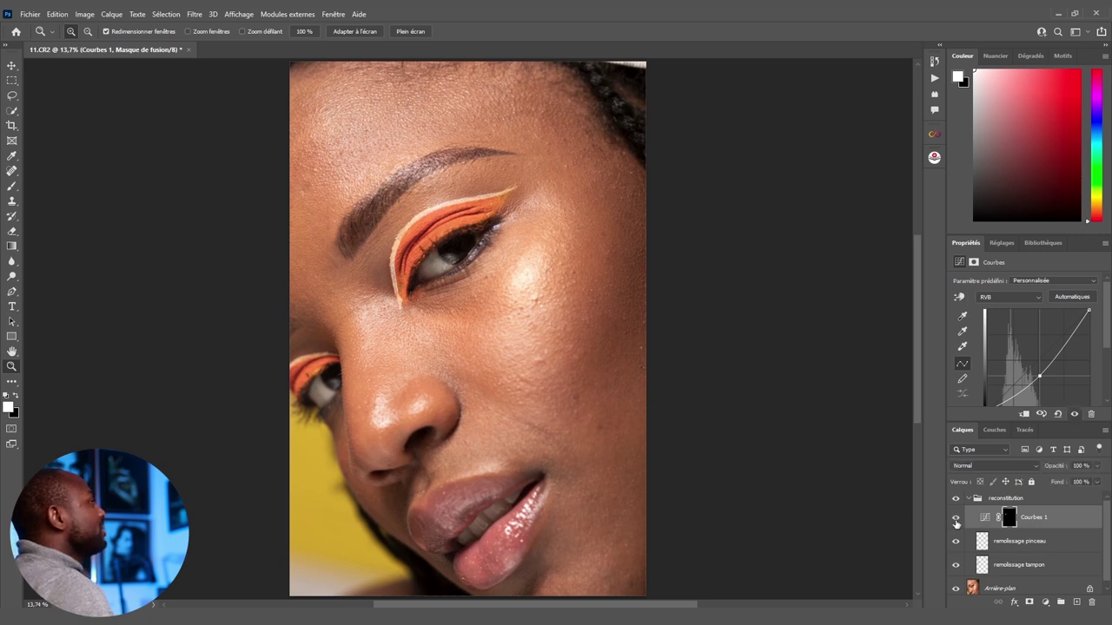
Collapse the reconstitution group and toggle its visibility for a before/after comparison
left_click(969, 499)
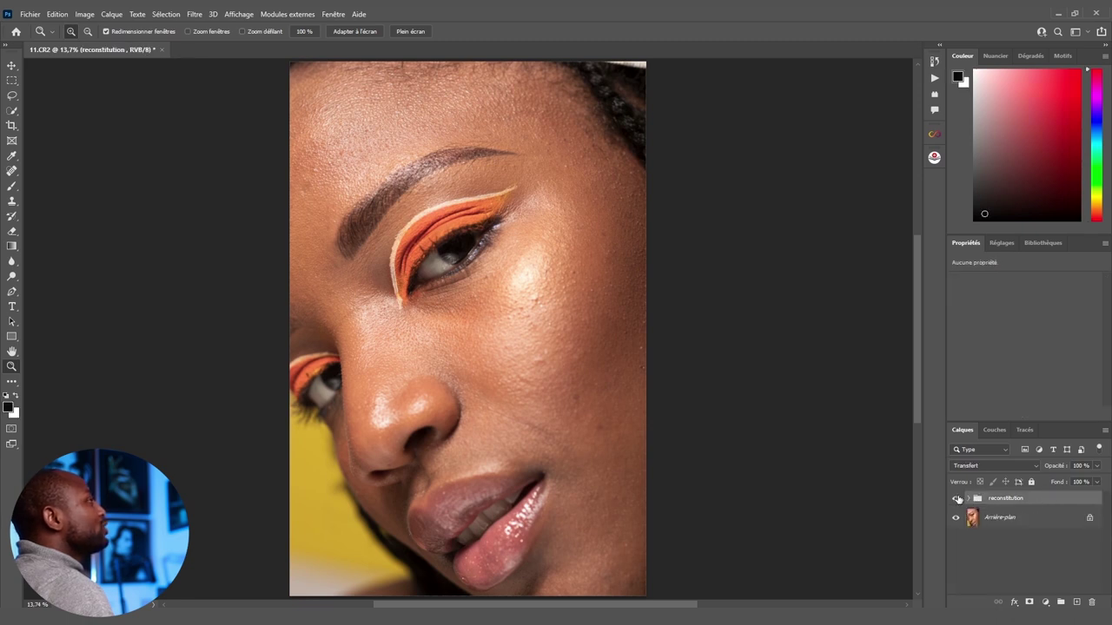
left_click(955, 499)
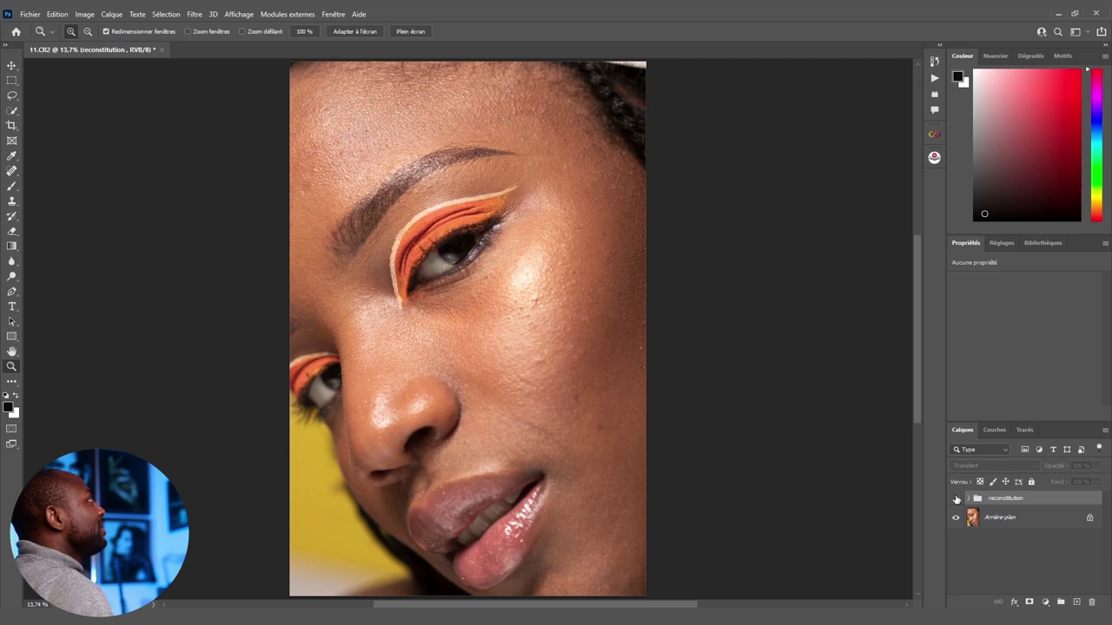
left_click(955, 498)
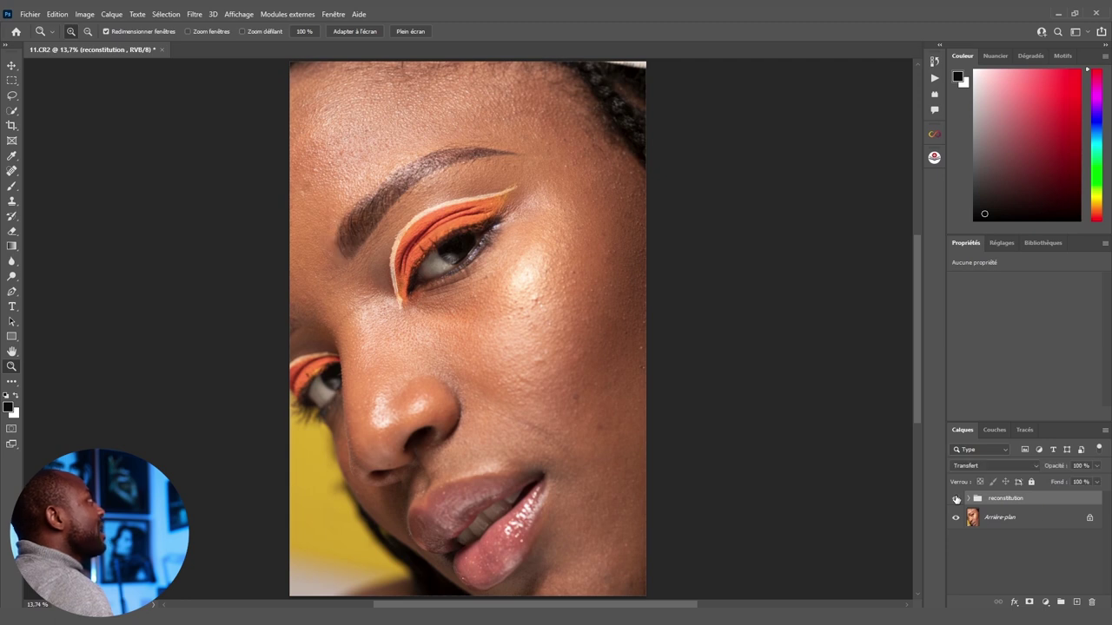
left_click(956, 498)
left_click(956, 498)
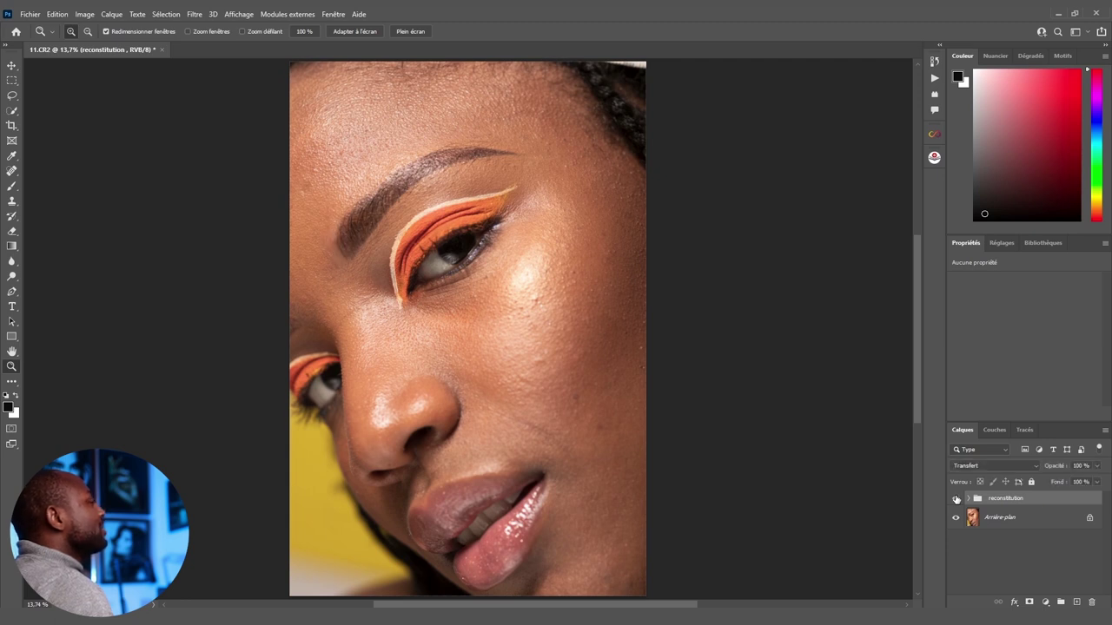